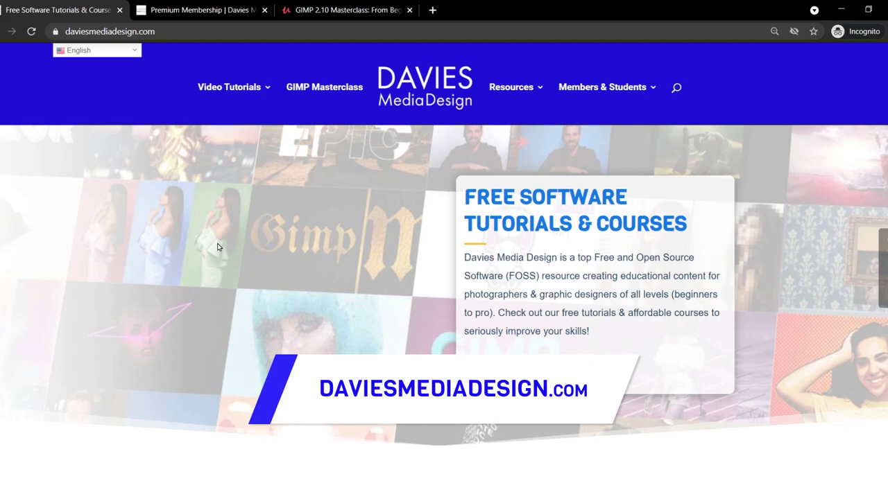
Scroll the Davies Media Design homepage, then move through the Premium Membership tab to the Udemy GIMP 2.10 Masterclass page.
scroll(217, 247, down, 6)
scroll(250, 269, down, 15)
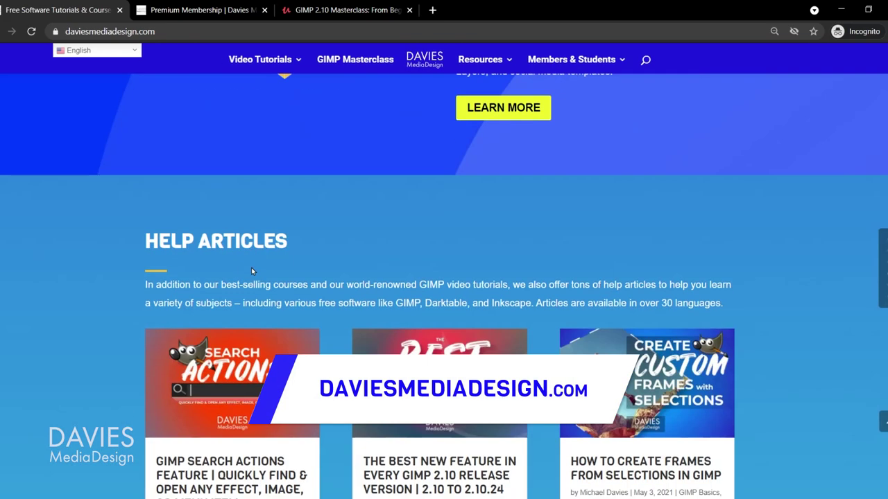
scroll(306, 285, up, 1)
scroll(306, 285, down, 15)
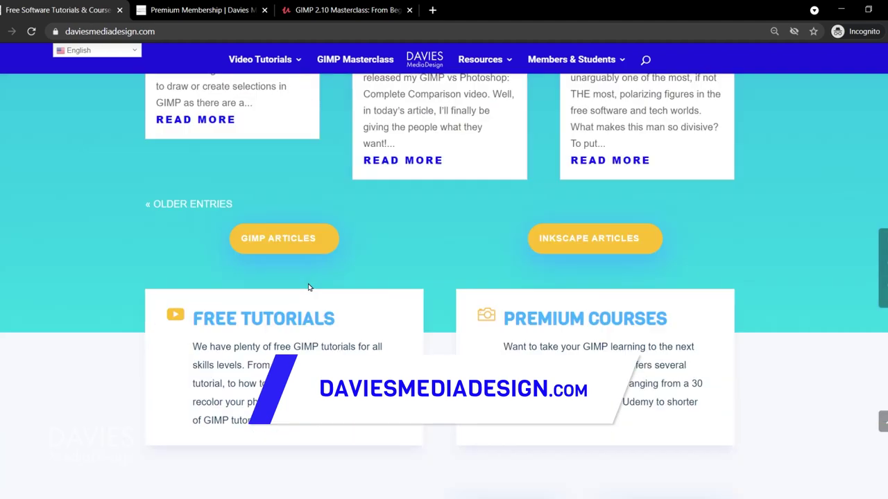
key(ctrl+Tab)
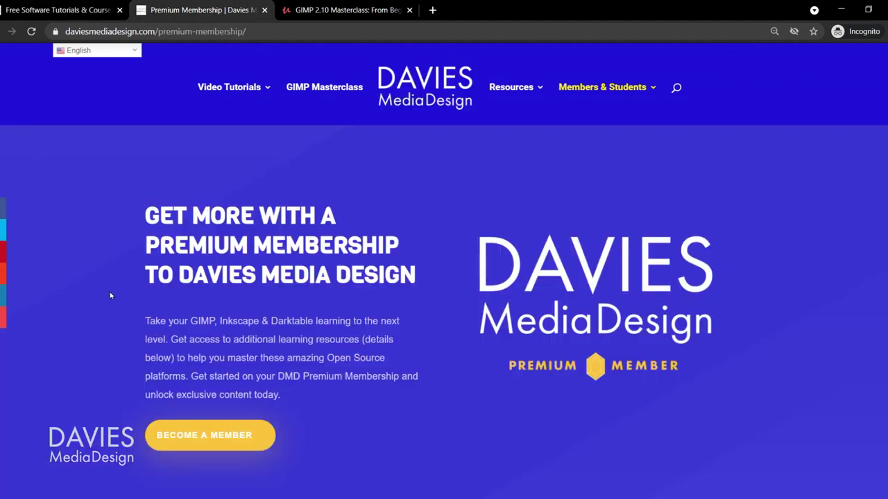
key(ctrl+Tab)
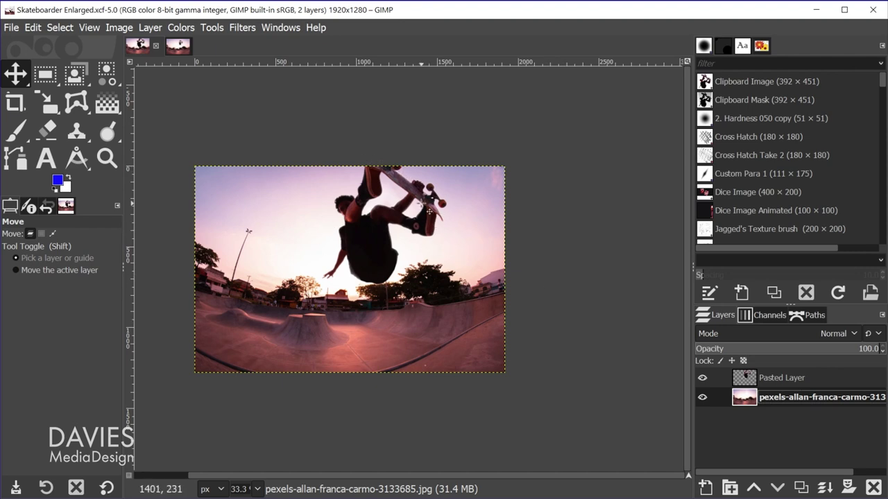
Compare the finished enlarged skateboarder with the original skatepark photo, then duplicate the original's photo layer.
click(177, 45)
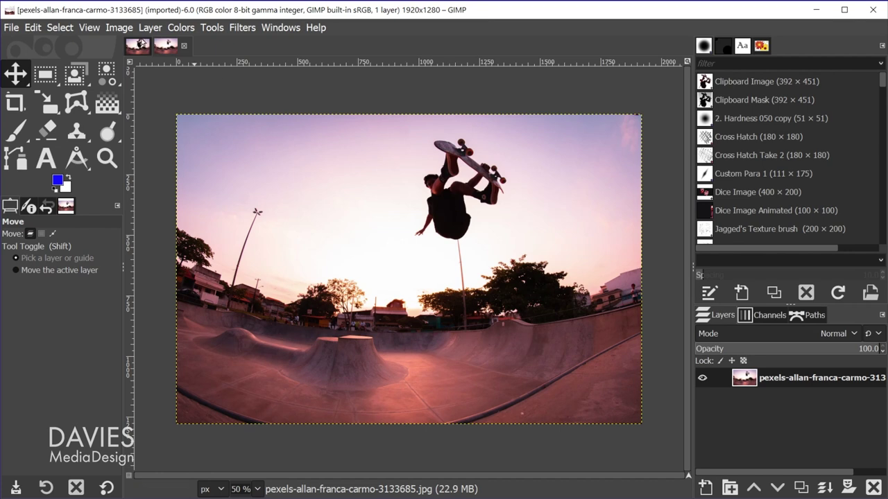
click(138, 46)
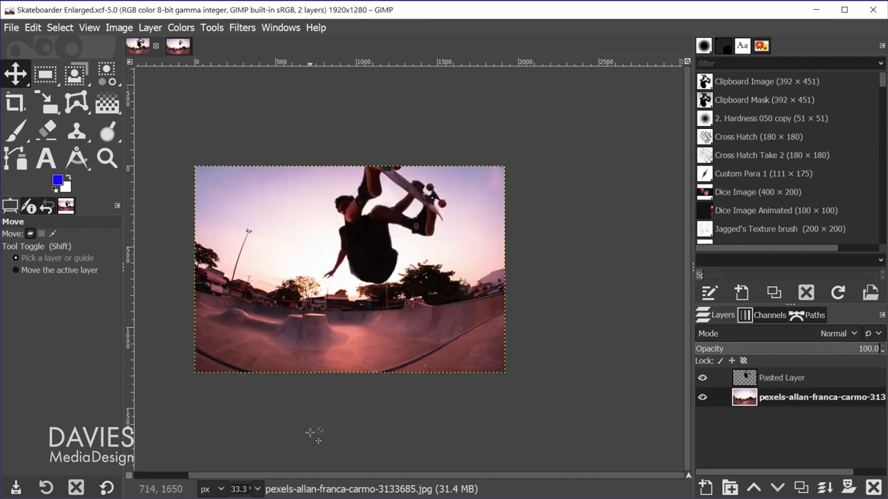
click(178, 46)
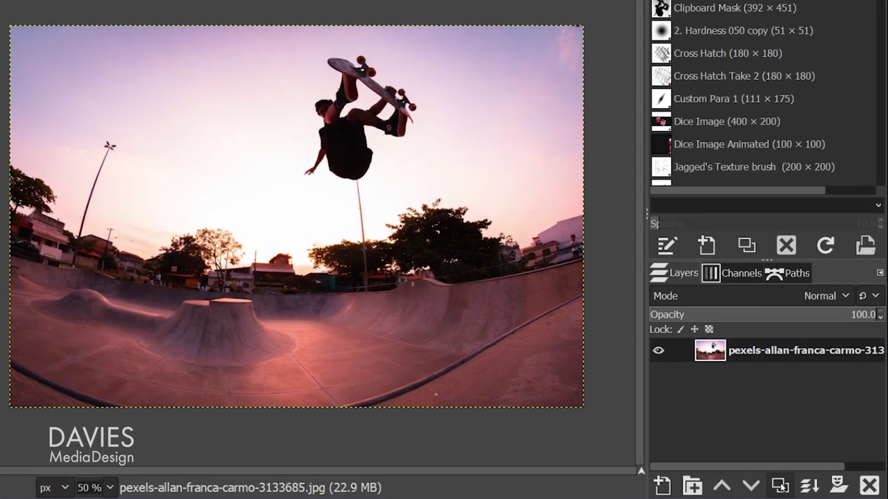
click(799, 486)
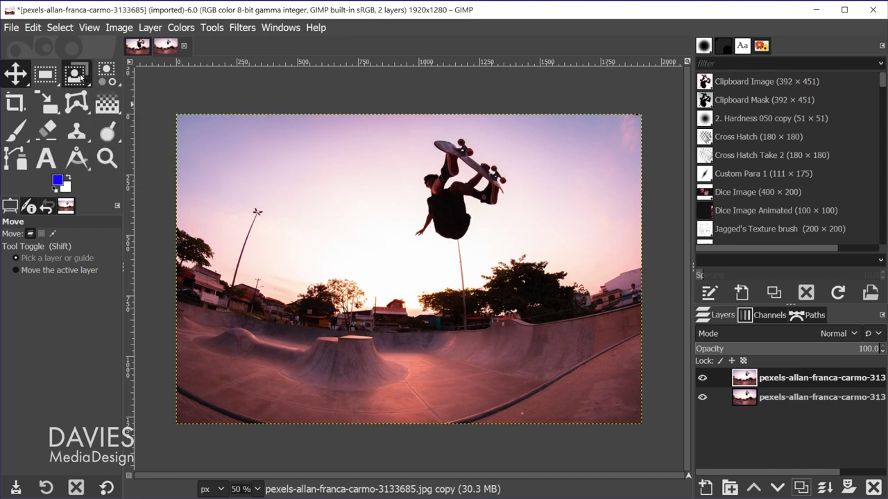
Switch to the Foreground Select tool from the Free Select group and zoom the photo to 150%.
click(81, 76)
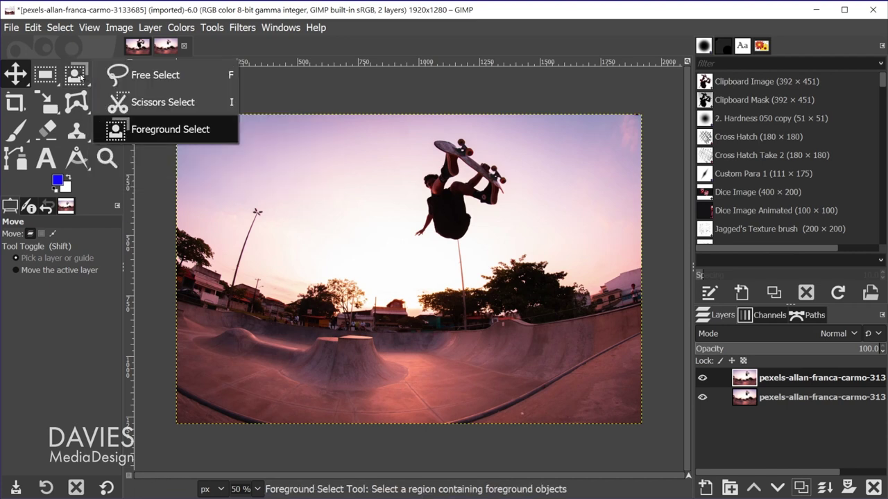
click(147, 129)
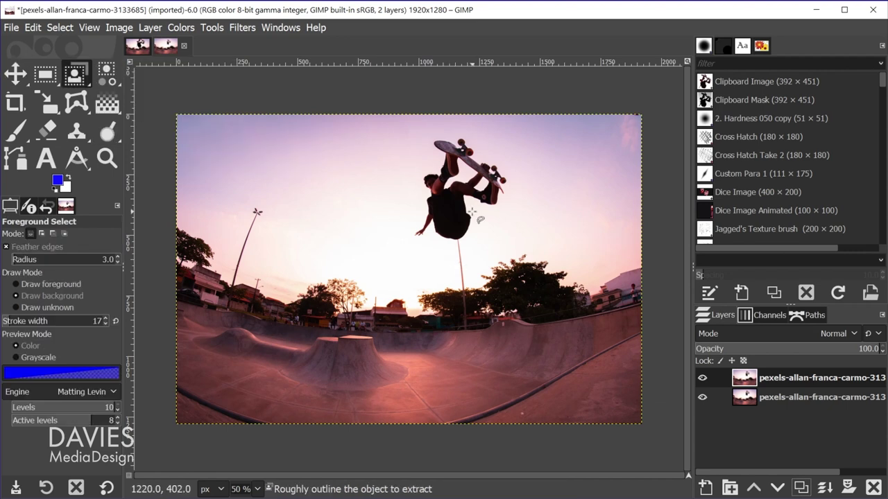
scroll(464, 189, up, 3)
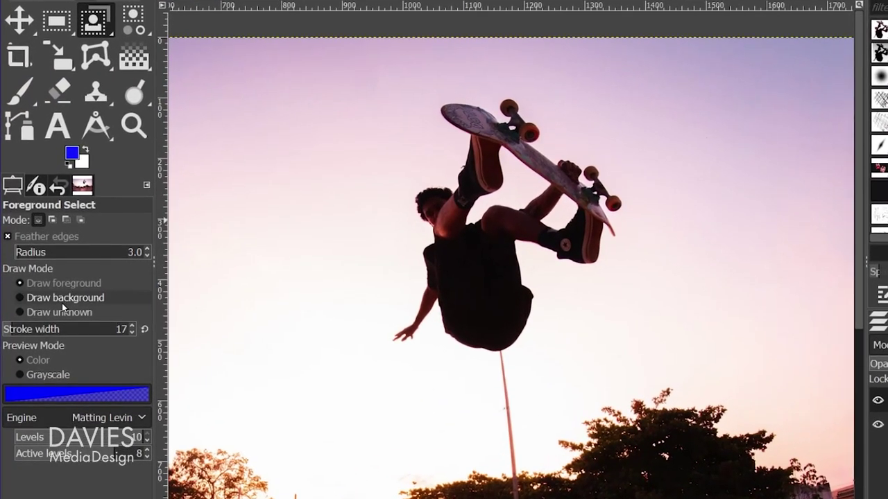
Keep Feather edges enabled and lower its radius to 1.0.
click(7, 239)
click(7, 239)
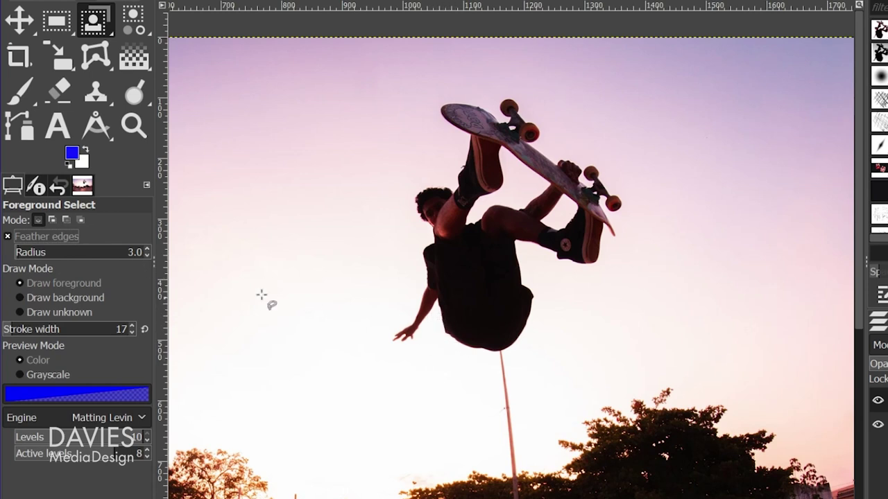
click(147, 257)
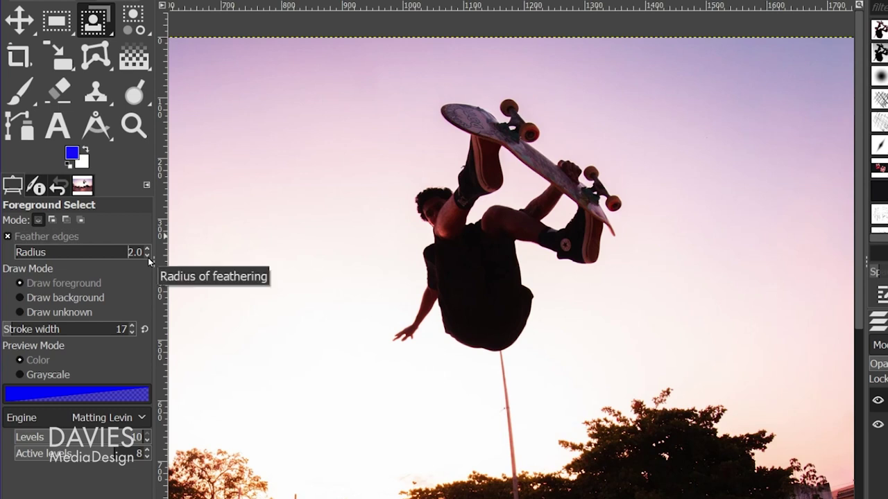
click(148, 257)
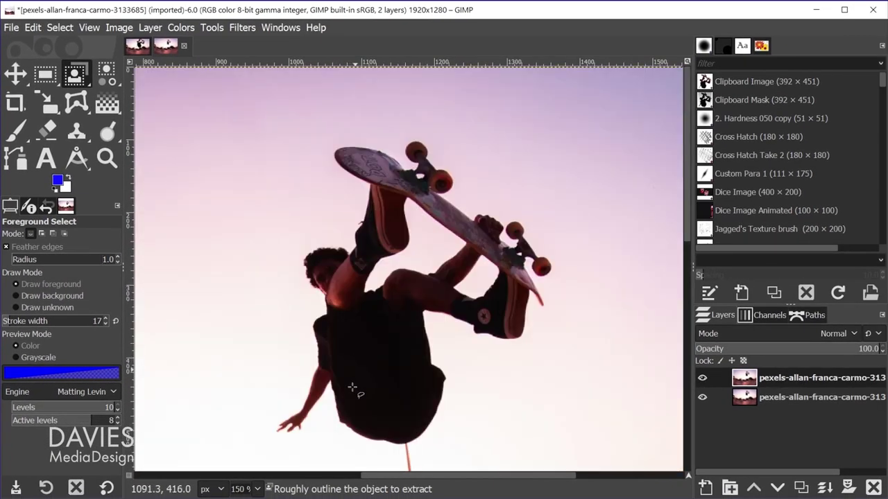
Trace a freehand outline around the skater's hand, arm, head, board, shoe and back, then close and confirm it.
click(327, 397)
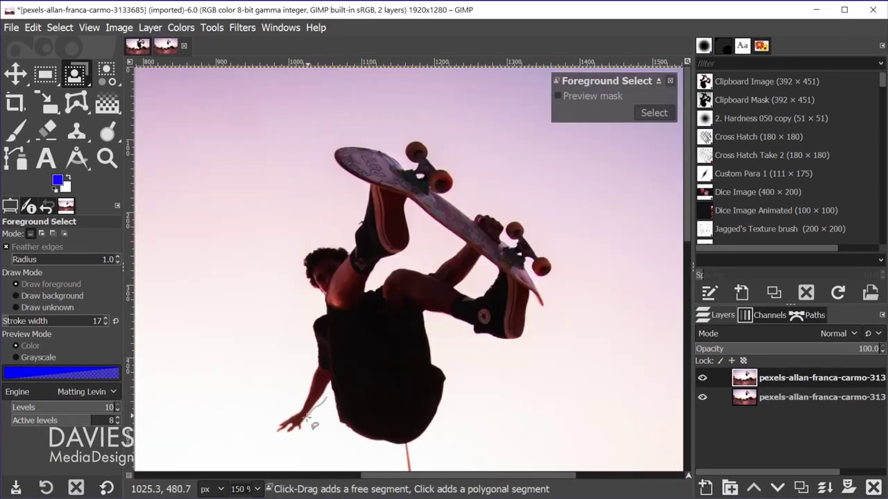
drag(267, 424, 305, 366)
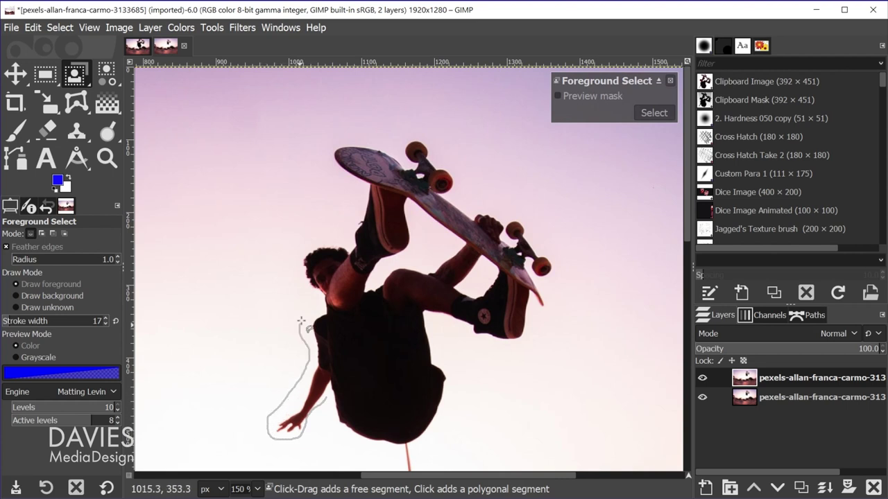
drag(303, 316, 289, 265)
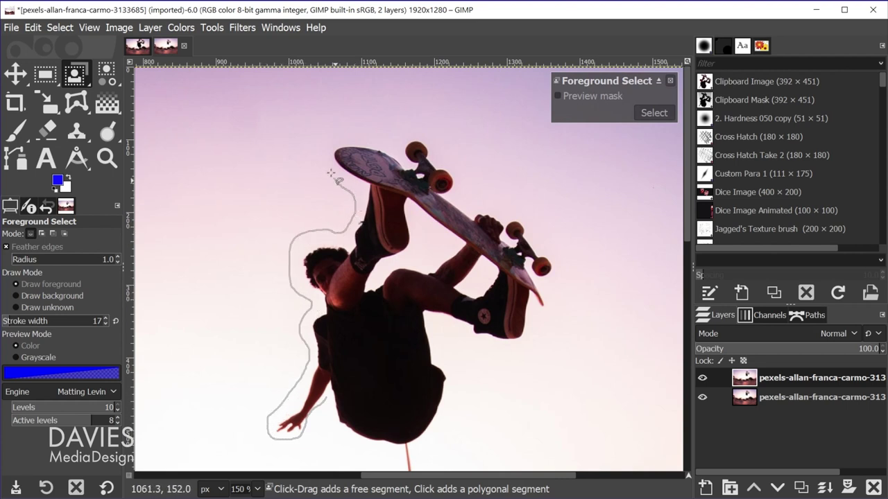
mouse_move(327, 164)
mouse_down()
mouse_move(369, 130)
mouse_move(432, 126)
mouse_move(482, 203)
mouse_move(539, 223)
mouse_move(563, 279)
mouse_move(540, 317)
mouse_up()
drag(506, 348, 445, 328)
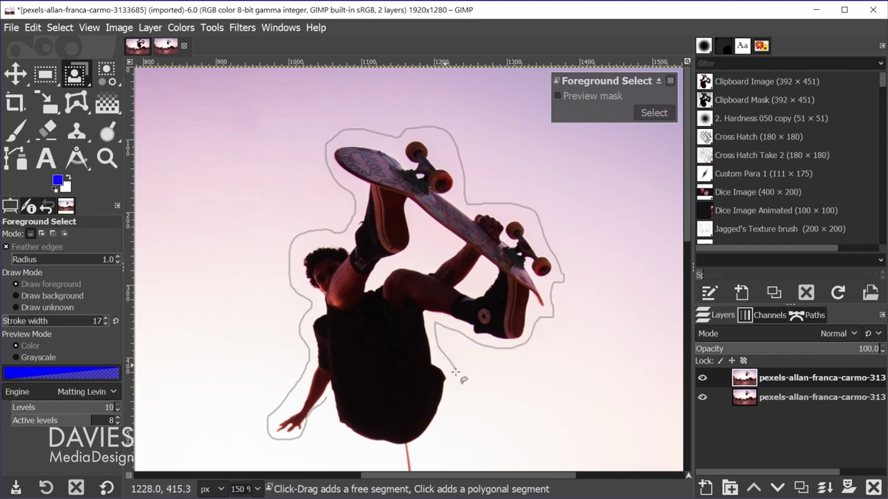
drag(456, 376, 440, 425)
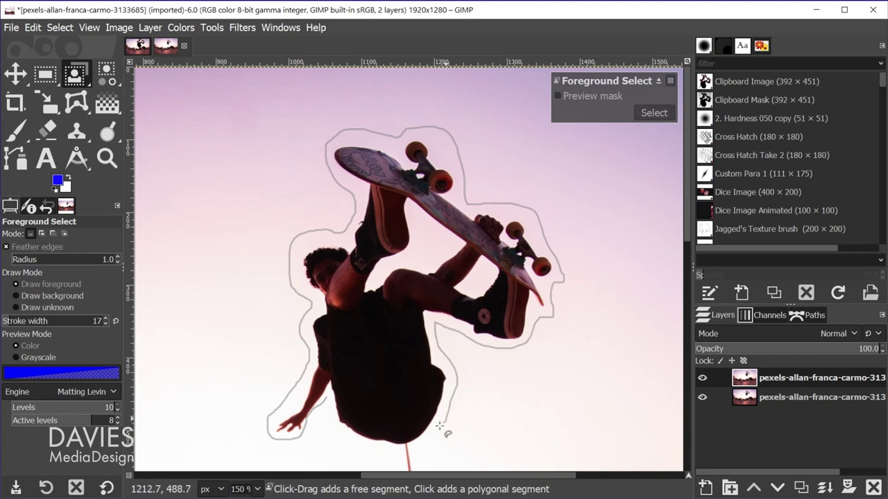
click(326, 397)
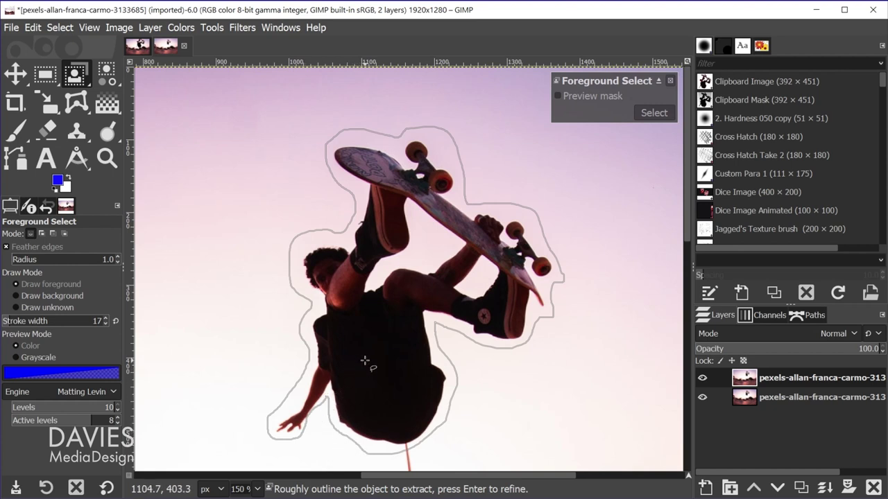
key(Return)
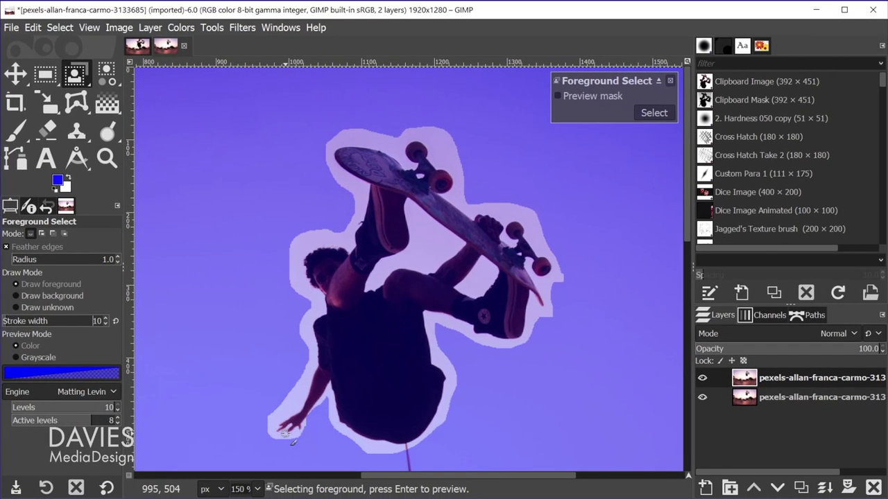
Mark the back of the hand, then the fingers with a smaller brush, as foreground.
ctrl+scroll(283, 435, up, 7)
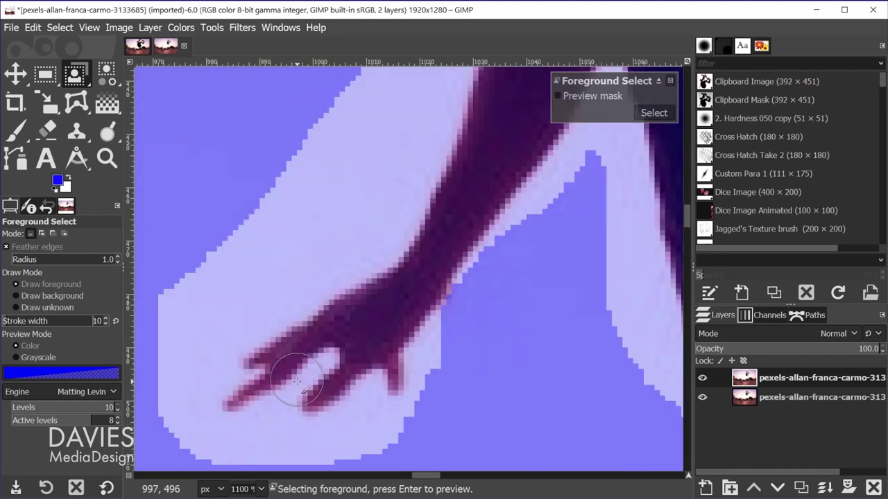
scroll(299, 363, down, 3)
click(406, 197)
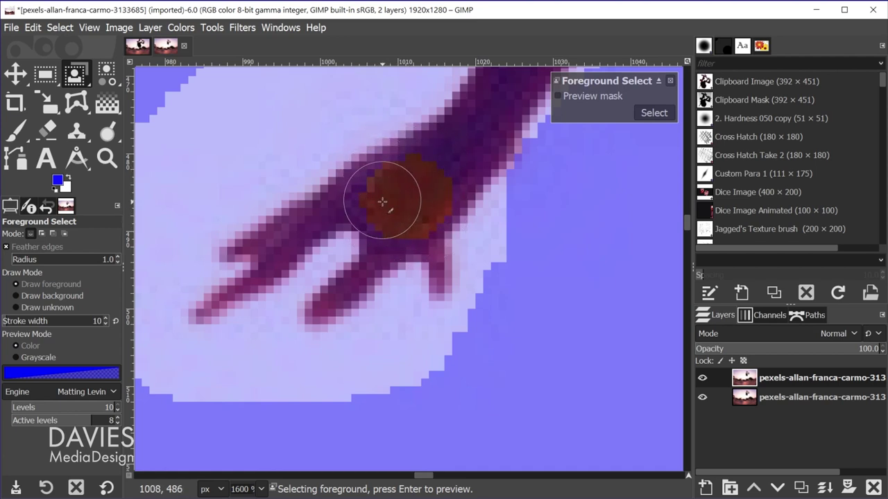
key(bracketleft)
key(bracketleft)
key(bracketleft)
key(bracketleft)
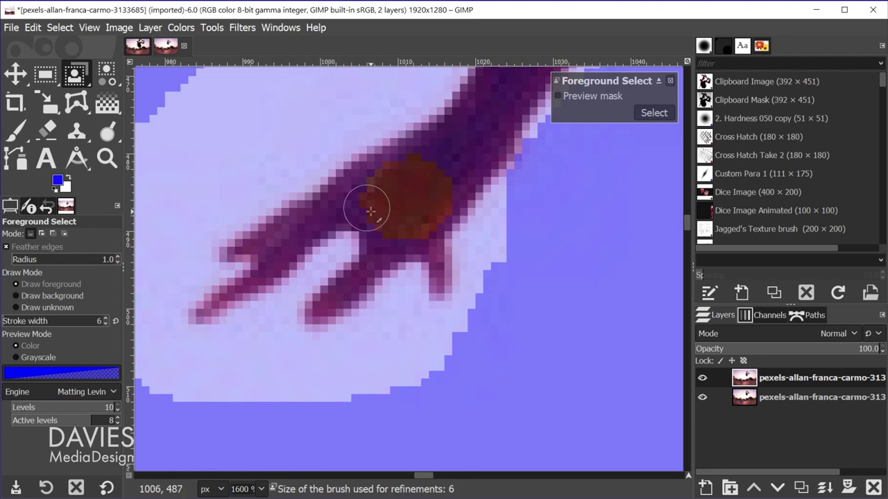
key(bracketleft)
key(bracketleft)
key(bracketleft)
key(bracketleft)
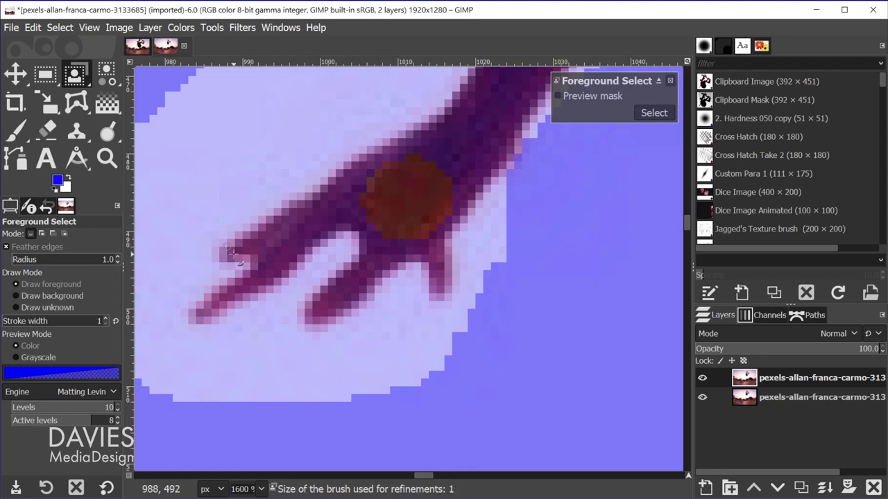
mouse_move(251, 247)
mouse_down()
mouse_move(299, 224)
mouse_move(281, 256)
mouse_move(212, 303)
mouse_move(351, 200)
mouse_move(383, 233)
mouse_up()
mouse_move(359, 272)
mouse_down()
mouse_move(328, 307)
mouse_move(383, 247)
mouse_move(415, 233)
mouse_move(439, 272)
mouse_move(435, 249)
mouse_move(382, 225)
mouse_move(351, 195)
mouse_up()
drag(391, 170, 392, 171)
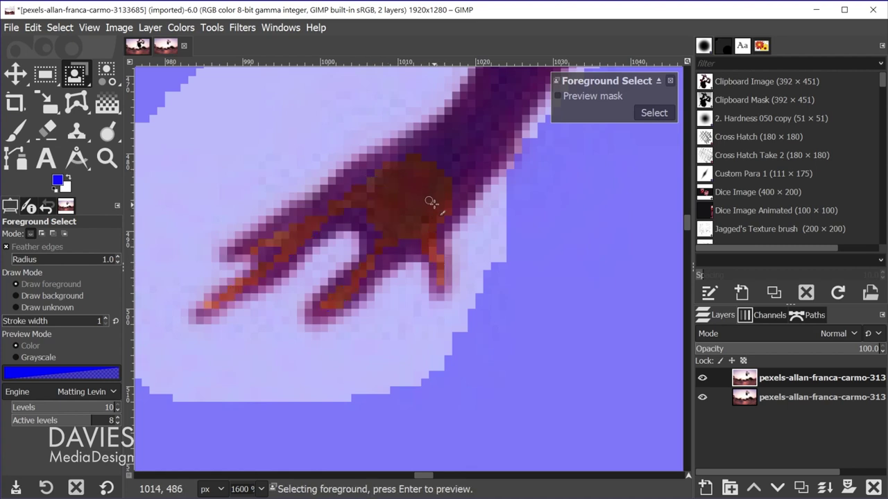
Paint the whole hand and forearm as foreground at stroke width 5.
key(bracketright)
key(bracketright)
key(bracketright)
key(bracketright)
scroll(522, 161, down, 2)
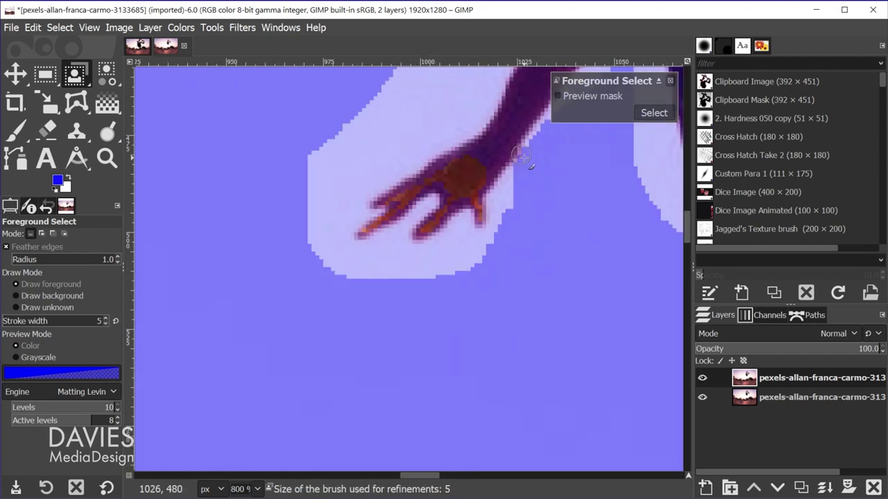
scroll(560, 210, up, 5)
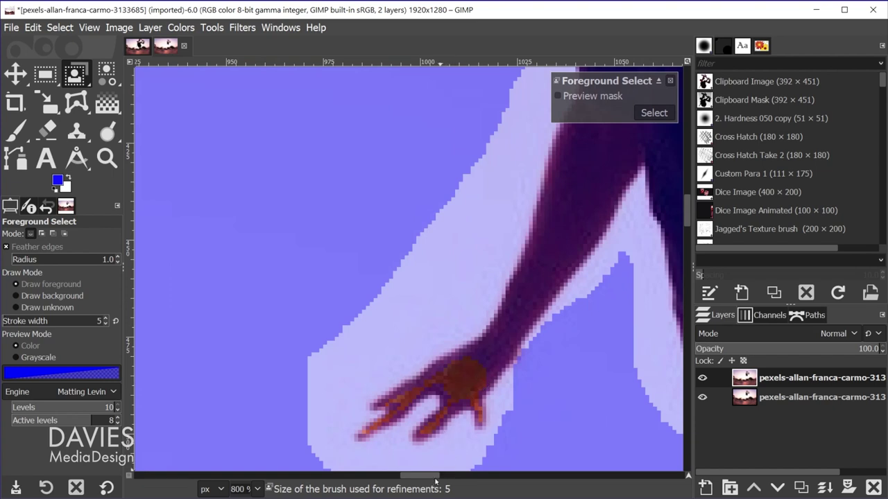
drag(435, 478, 444, 478)
mouse_move(298, 380)
mouse_down()
mouse_move(310, 365)
mouse_move(307, 371)
mouse_move(299, 360)
mouse_move(354, 303)
mouse_move(420, 122)
mouse_move(459, 122)
mouse_move(430, 206)
mouse_move(370, 280)
mouse_move(440, 149)
mouse_move(455, 143)
mouse_up()
Paint the skater's torso as foreground.
scroll(473, 152, down, 6)
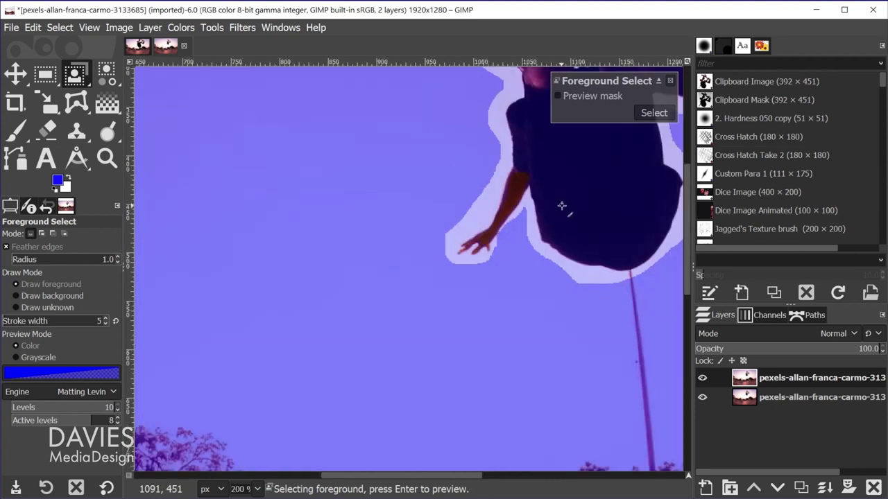
scroll(564, 204, up, 2)
scroll(458, 479, right, 5)
scroll(399, 281, down, 3)
scroll(381, 304, up, 10)
scroll(350, 228, down, 3)
mouse_move(349, 228)
mouse_down()
mouse_move(388, 301)
mouse_move(430, 334)
mouse_move(444, 297)
mouse_move(408, 281)
mouse_move(355, 204)
mouse_move(409, 201)
mouse_move(426, 241)
mouse_up()
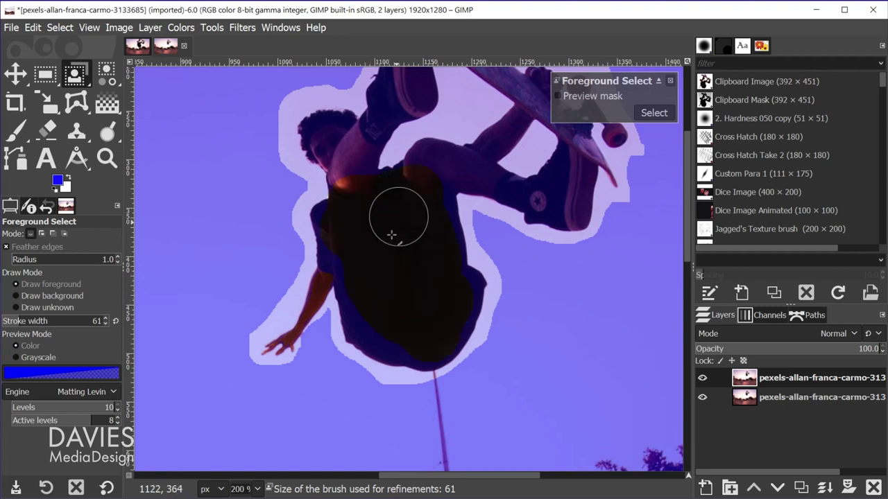
scroll(486, 298, up, 3)
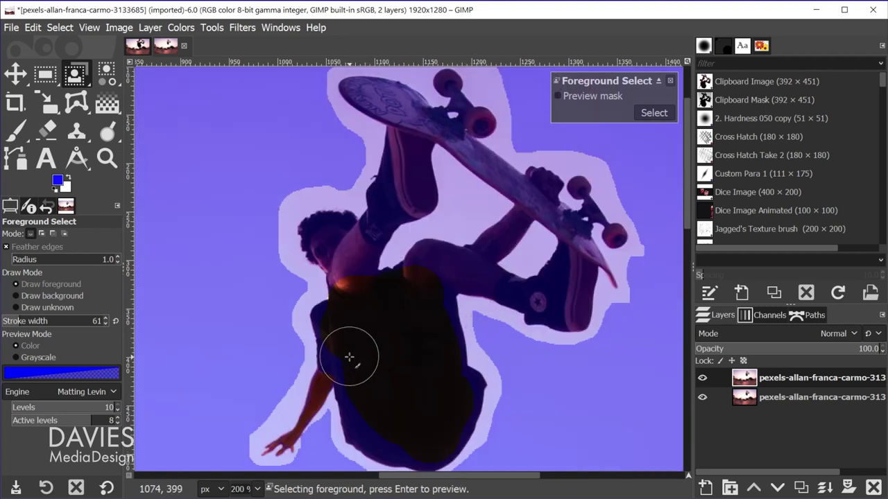
scroll(349, 357, up, 1)
Try smaller-brush foreground strokes on the arm, head, leg and deck, undoing each misplaced one.
key(bracketleft)
key(bracketleft)
key(bracketleft)
key(bracketleft)
key(bracketleft)
key(bracketleft)
key(bracketleft)
key(bracketleft)
key(bracketleft)
key(bracketleft)
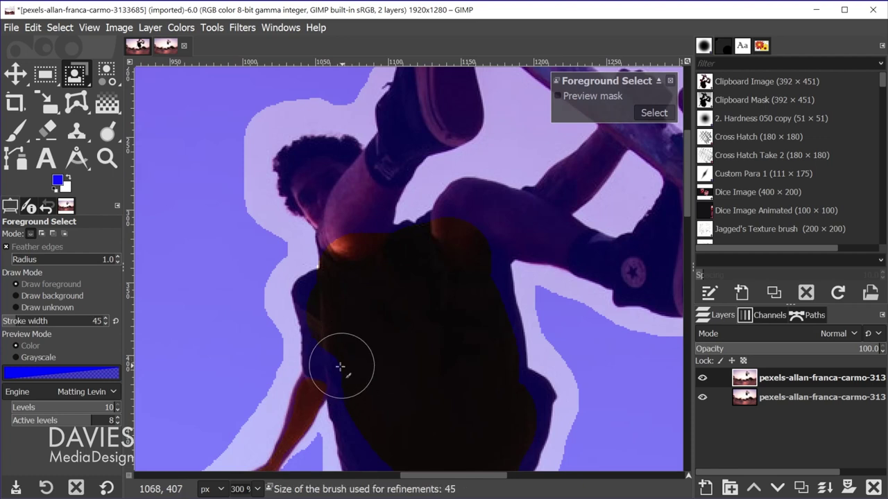
key(bracketleft)
key(bracketleft)
key(bracketleft)
key(bracketleft)
key(bracketleft)
key(bracketleft)
key(bracketleft)
key(bracketleft)
key(bracketleft)
key(bracketleft)
key(bracketleft)
key(bracketleft)
mouse_move(317, 373)
mouse_down()
mouse_move(337, 341)
mouse_move(316, 380)
mouse_move(303, 299)
mouse_move(358, 254)
mouse_move(374, 337)
mouse_up()
key(ctrl+z)
scroll(354, 371, up, 3)
key(ctrl+z)
scroll(374, 337, up, 3)
mouse_move(366, 444)
mouse_down()
mouse_move(407, 291)
mouse_move(422, 304)
mouse_move(422, 331)
mouse_up()
key(ctrl+z)
mouse_move(419, 208)
mouse_down()
mouse_move(418, 190)
mouse_move(435, 169)
mouse_move(593, 293)
mouse_move(631, 289)
mouse_up()
key(ctrl+z)
mouse_move(628, 320)
mouse_down()
mouse_move(576, 374)
mouse_move(449, 417)
mouse_up()
key(ctrl+z)
Attempt foreground marks on the top wheel, truck and hand, undoing the misplaced strokes.
key(bracketleft)
key(bracketleft)
key(bracketleft)
key(bracketleft)
key(bracketleft)
key(bracketleft)
key(bracketleft)
key(bracketleft)
mouse_move(499, 149)
mouse_down()
mouse_move(496, 136)
mouse_move(535, 186)
mouse_move(538, 206)
mouse_up()
key(ctrl+z)
key(bracketleft)
key(bracketleft)
key(bracketleft)
key(bracketleft)
key(bracketleft)
key(bracketleft)
key(bracketleft)
key(bracketleft)
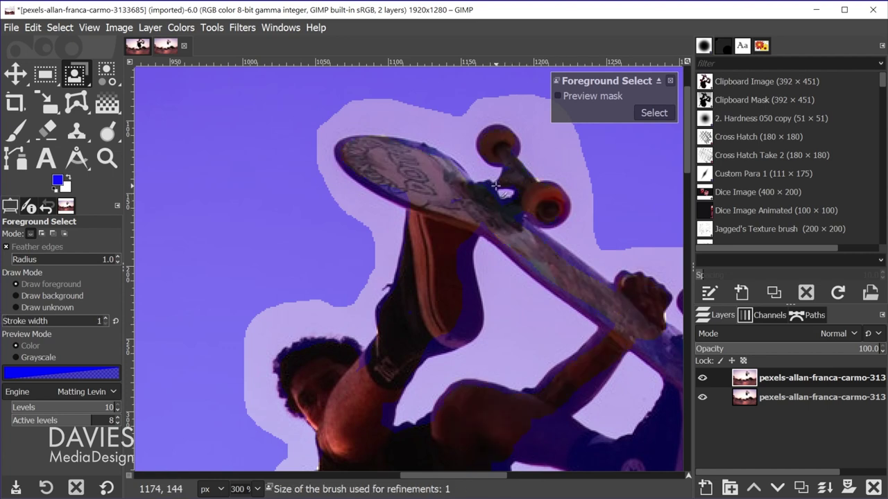
key(bracketright)
key(bracketright)
key(bracketright)
key(bracketright)
key(bracketright)
key(bracketright)
key(bracketright)
key(bracketright)
click(486, 192)
key(ctrl+z)
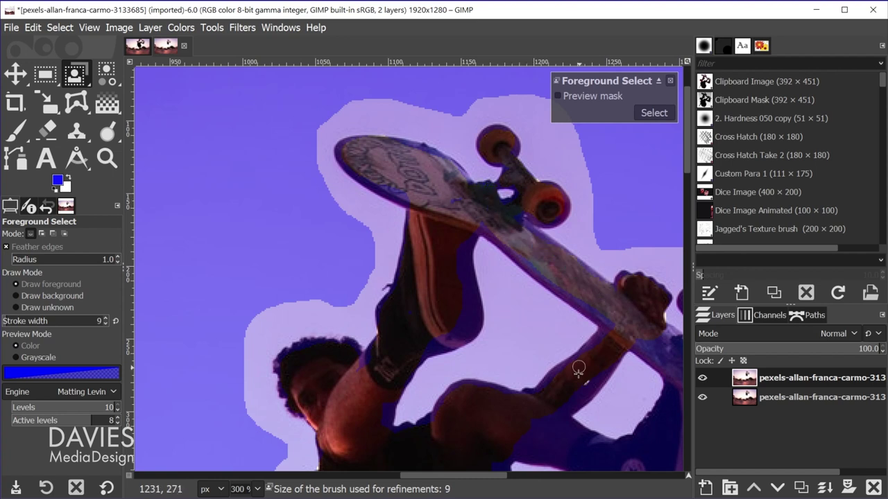
drag(565, 389, 375, 267)
mouse_move(421, 214)
mouse_down()
mouse_move(442, 231)
mouse_move(407, 222)
mouse_move(425, 222)
mouse_up()
key(ctrl+z)
drag(454, 179, 444, 184)
key(ctrl+z)
key(bracketleft)
key(bracketleft)
key(bracketleft)
key(bracketleft)
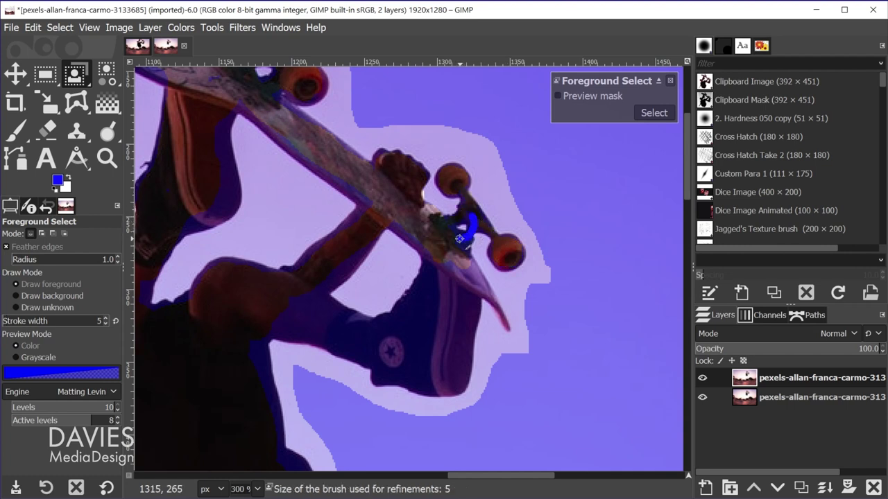
Mark the shoe, the arm and the leg up to the board as foreground.
key(ctrl+z)
key(bracketright)
key(bracketright)
key(bracketright)
key(bracketright)
key(bracketright)
key(bracketright)
key(bracketright)
key(bracketright)
key(bracketright)
key(bracketright)
key(bracketright)
key(bracketright)
key(bracketright)
key(bracketright)
key(bracketright)
key(bracketright)
key(bracketright)
key(bracketright)
key(bracketright)
key(bracketright)
key(bracketright)
key(bracketright)
key(bracketright)
key(bracketright)
mouse_move(442, 267)
mouse_down()
mouse_move(444, 333)
mouse_move(438, 312)
mouse_move(411, 351)
mouse_up()
key(bracketleft)
key(bracketleft)
key(bracketleft)
key(bracketleft)
key(bracketleft)
key(bracketleft)
key(bracketleft)
key(bracketleft)
key(bracketleft)
key(bracketleft)
key(bracketleft)
key(bracketleft)
key(bracketleft)
key(bracketleft)
key(bracketleft)
key(bracketleft)
mouse_move(415, 306)
mouse_down()
mouse_move(402, 321)
mouse_move(287, 326)
mouse_up()
scroll(278, 324, down, 4)
scroll(352, 255, up, 2)
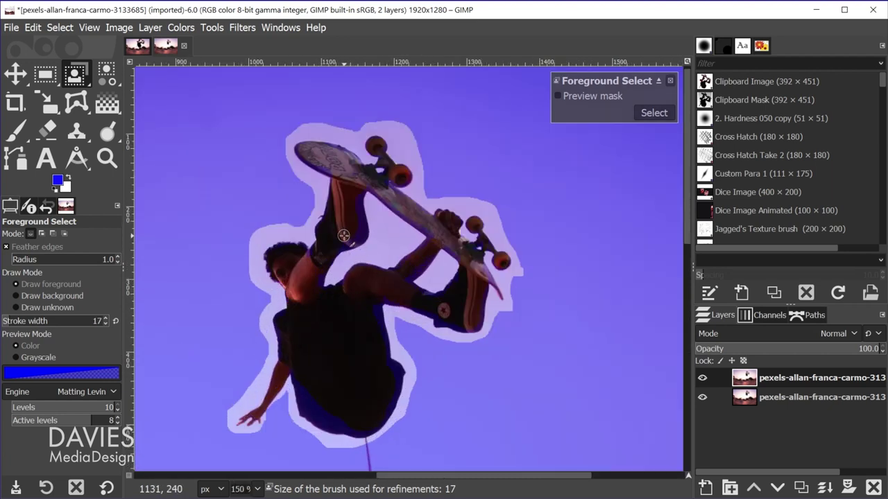
mouse_move(343, 236)
mouse_down()
mouse_move(355, 240)
mouse_move(358, 230)
mouse_move(354, 199)
mouse_up()
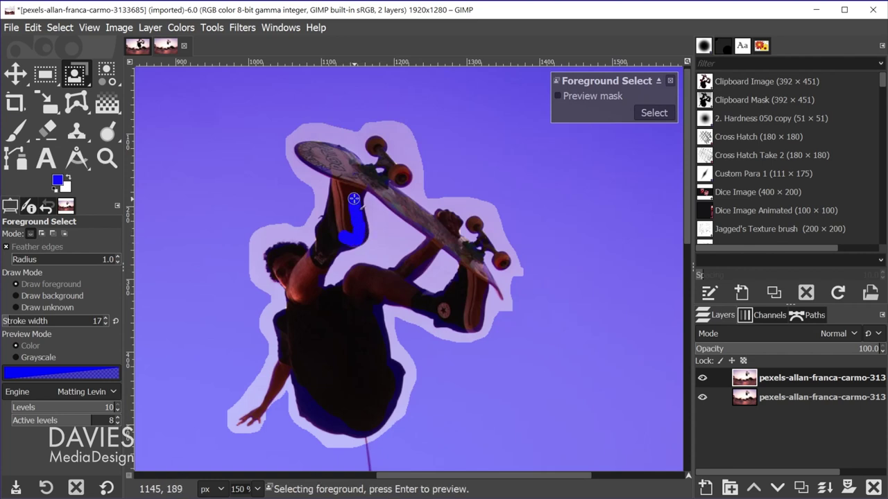
Turn on the mask preview and paint the sky gap under the board and the gap between arm and shoe as background.
click(367, 316)
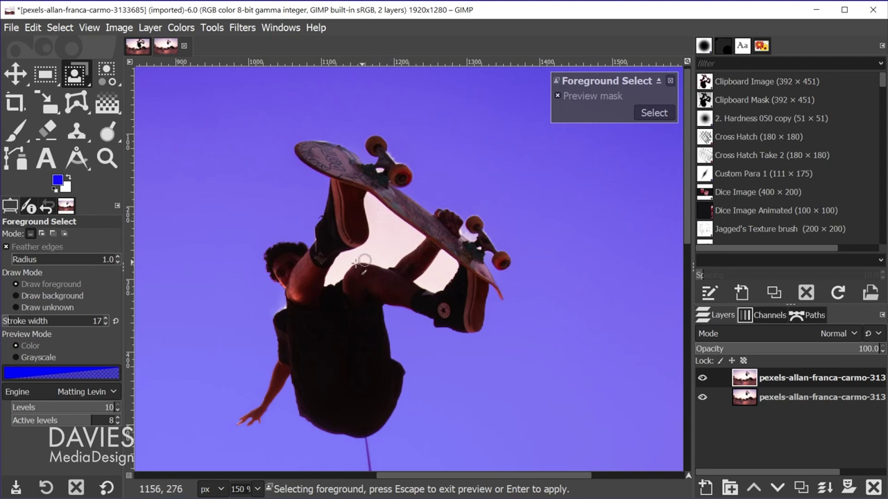
click(52, 296)
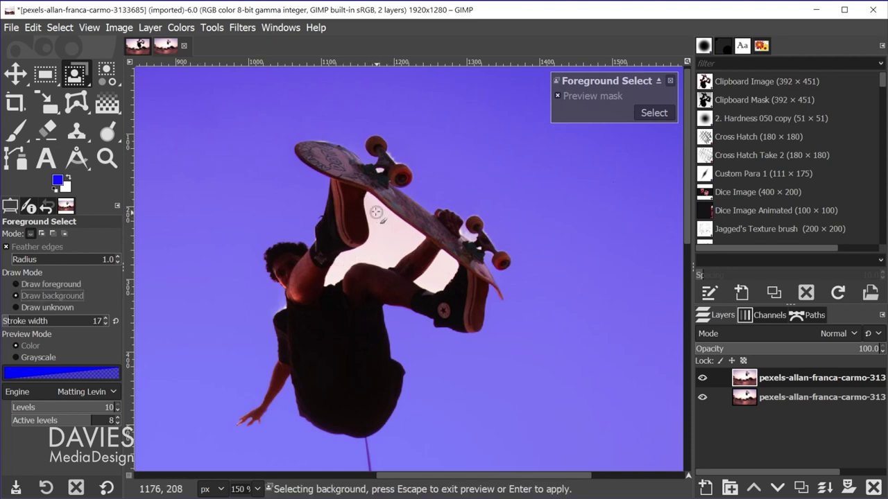
mouse_move(372, 210)
mouse_down()
mouse_move(404, 241)
mouse_move(372, 252)
mouse_move(378, 224)
mouse_move(380, 241)
mouse_move(391, 238)
mouse_move(396, 249)
mouse_move(341, 276)
mouse_up()
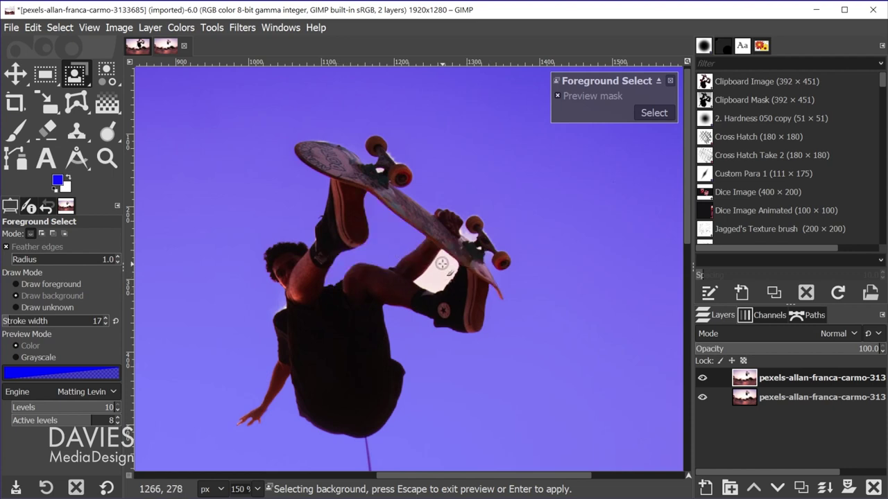
mouse_move(441, 263)
mouse_down()
mouse_move(424, 274)
mouse_move(425, 290)
mouse_move(446, 264)
mouse_move(440, 272)
mouse_up()
With a smaller brush, paint background along the shoulder edge, truck and front wheels, then create the selection.
scroll(272, 317, up, 15)
key(bracketleft)
key(bracketleft)
key(bracketleft)
key(bracketleft)
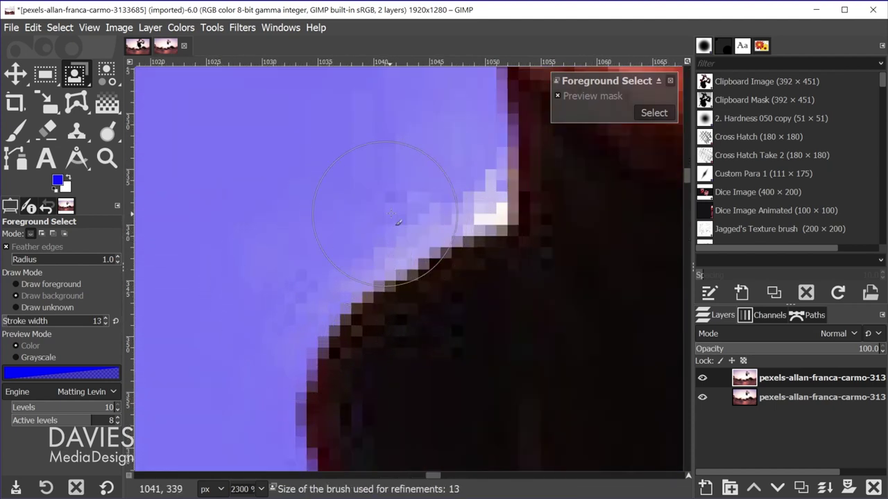
key(bracketleft)
key(bracketleft)
key(bracketleft)
key(bracketleft)
key(bracketleft)
key(bracketleft)
key(bracketleft)
key(bracketleft)
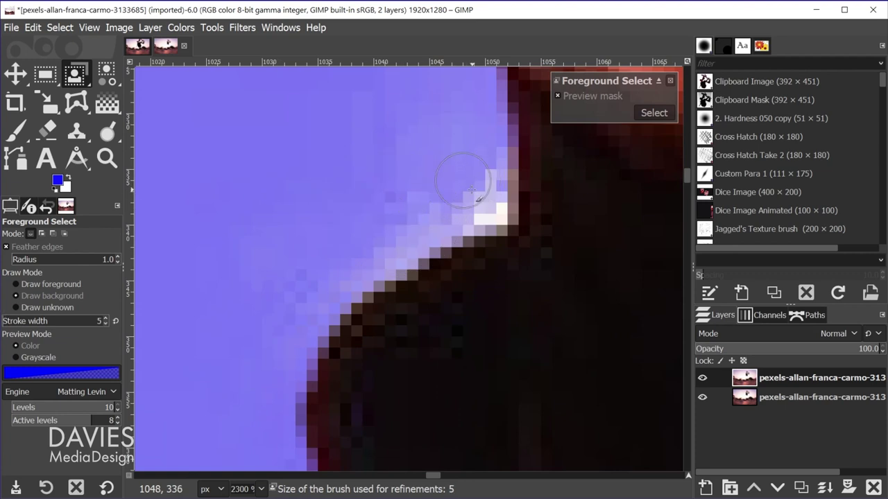
mouse_move(471, 189)
mouse_down()
mouse_move(379, 229)
mouse_move(354, 215)
mouse_up()
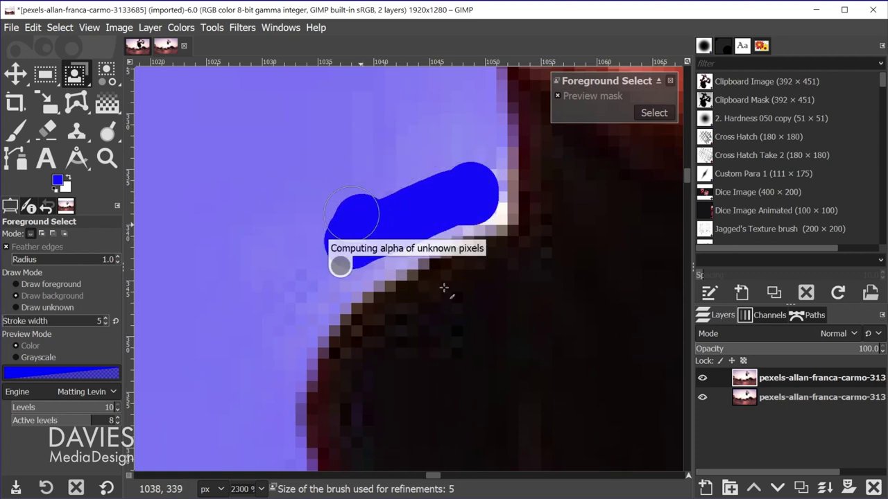
scroll(520, 287, down, 7)
scroll(625, 104, up, 4)
mouse_move(416, 175)
mouse_down()
mouse_move(466, 207)
mouse_move(475, 202)
mouse_up()
scroll(298, 318, down, 6)
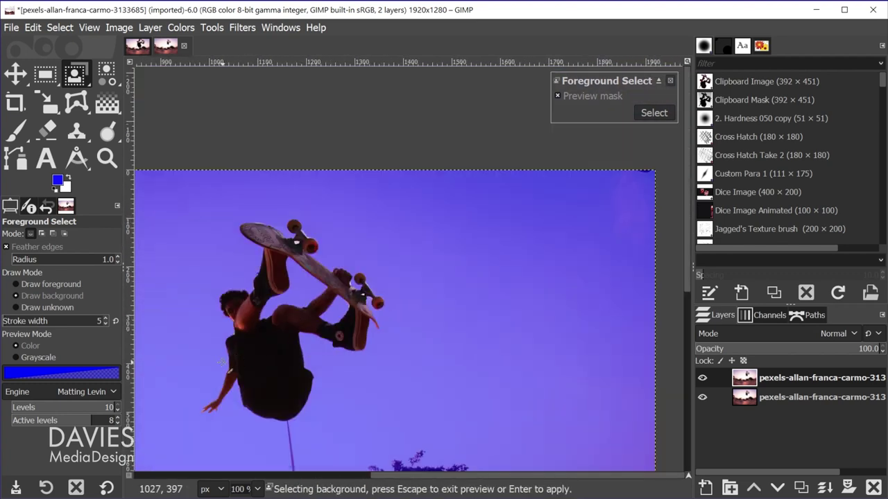
scroll(248, 349, up, 2)
scroll(378, 232, up, 3)
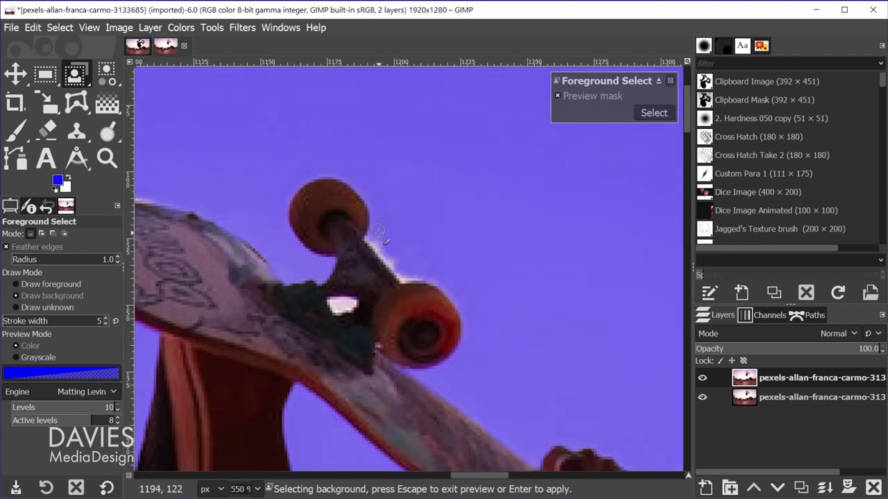
drag(389, 251, 425, 269)
scroll(523, 231, down, 5)
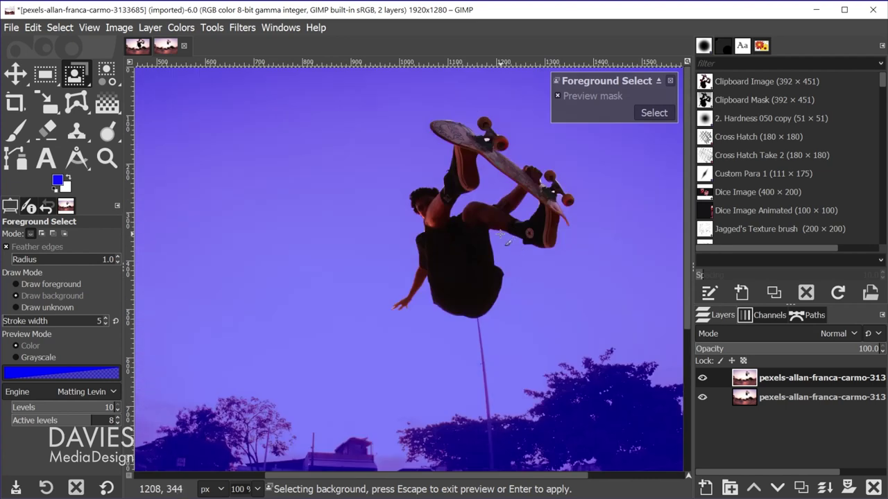
key(Return)
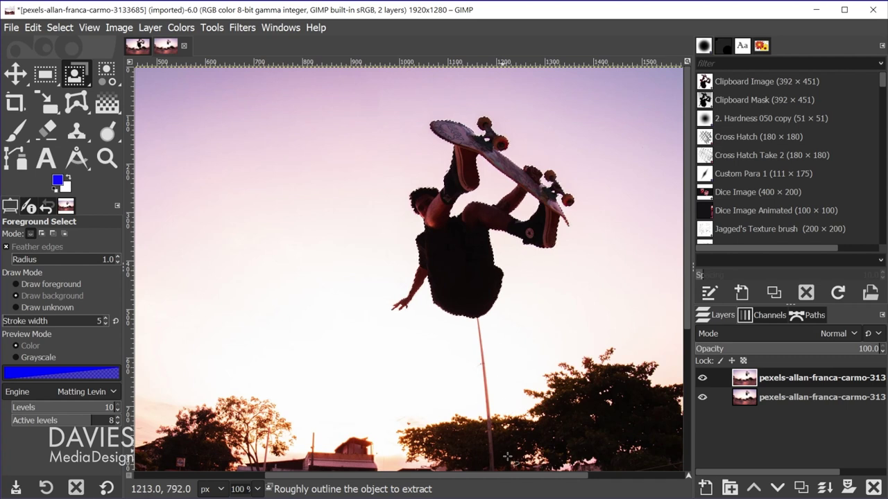
Cut the skater with Ctrl+X, Paste In Place, and make the floating selection a new visible Pasted Layer.
scroll(548, 345, right, 3)
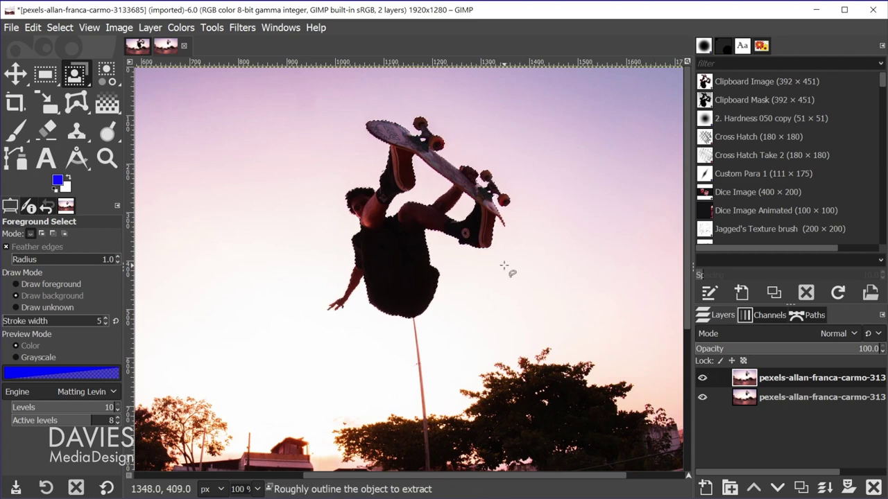
key(ctrl+x)
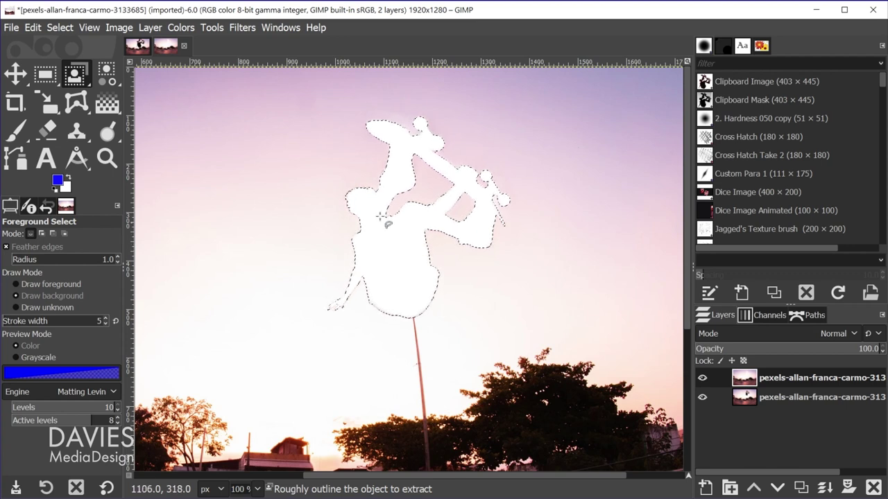
click(34, 27)
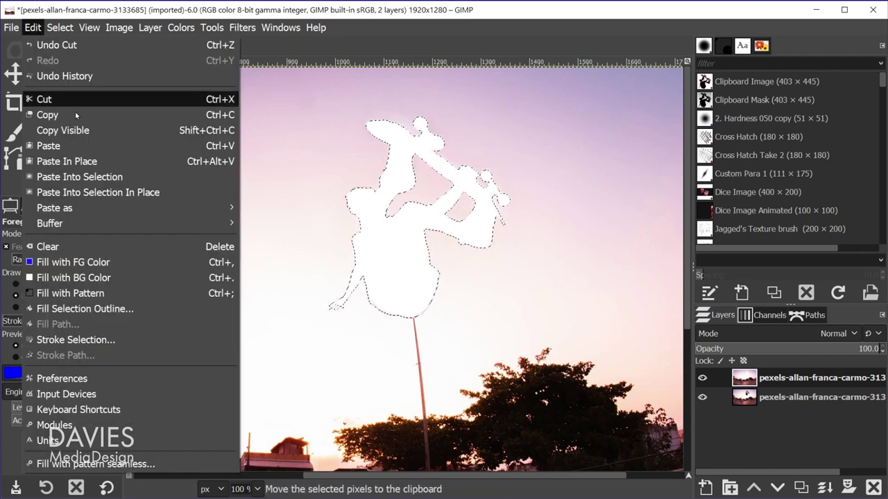
click(93, 162)
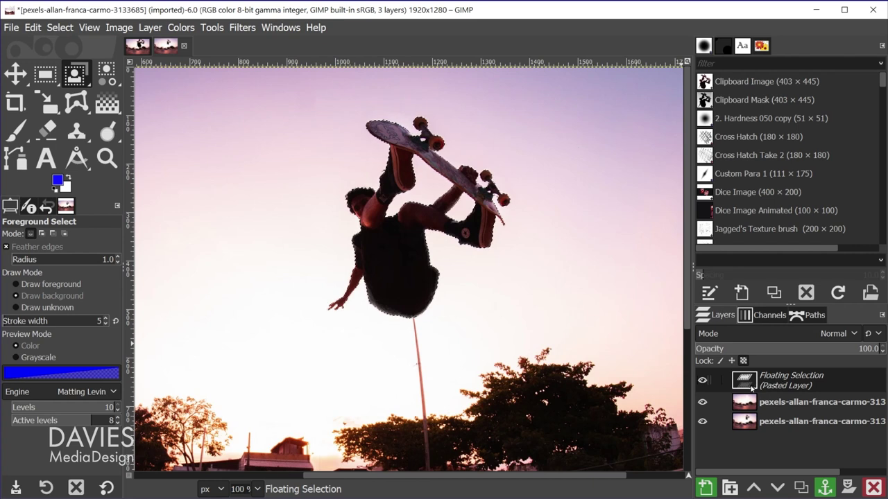
click(706, 488)
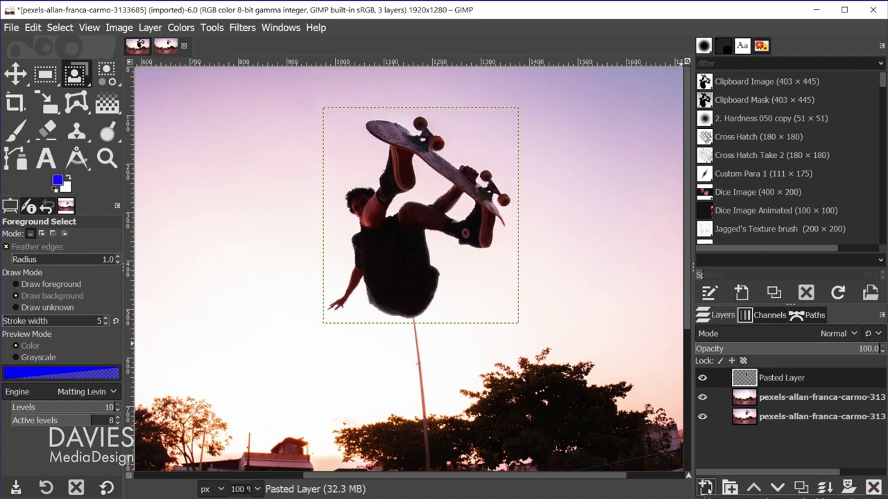
click(703, 379)
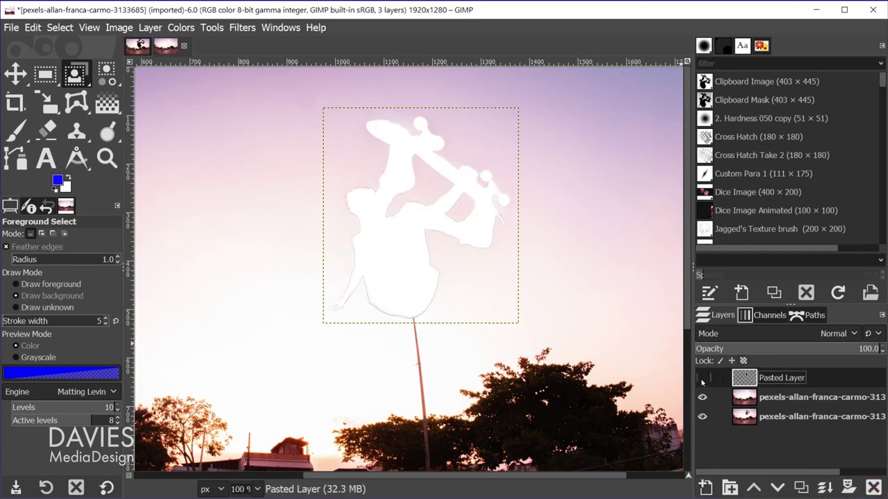
click(703, 379)
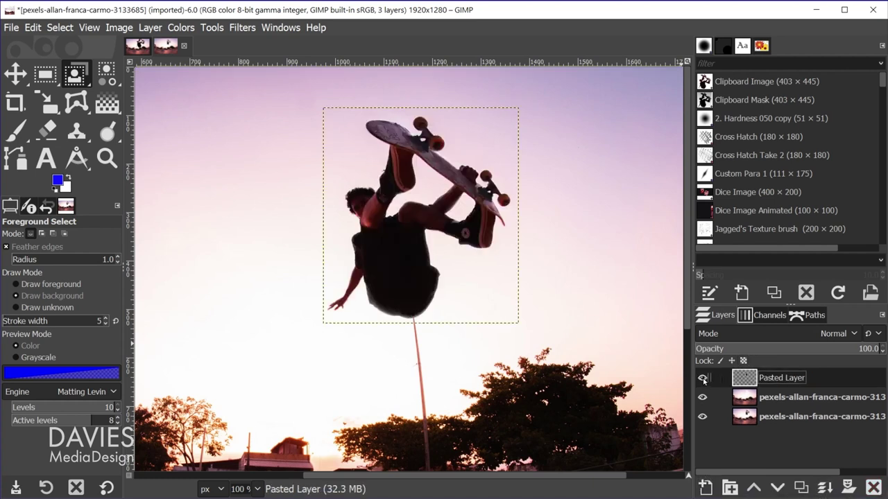
Scale the Pasted Layer skater up to 863 × 953 pixels, shift him up and right, and commit.
key(shift+s)
click(367, 285)
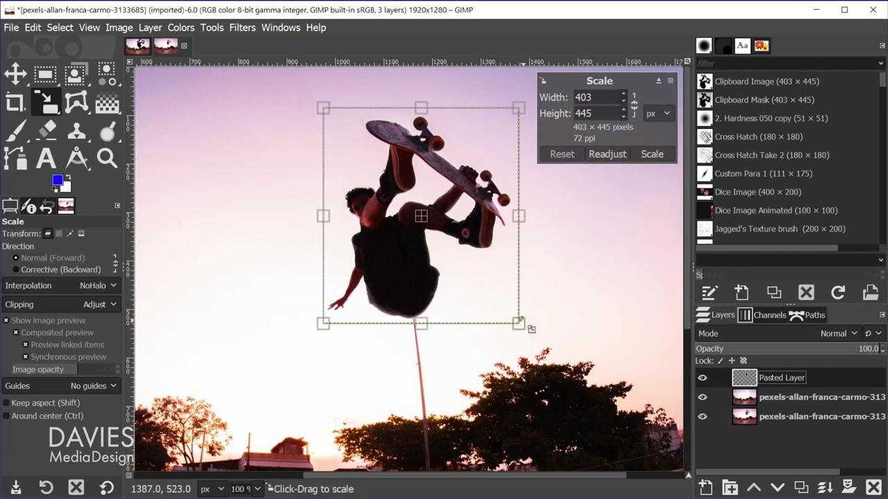
drag(522, 329, 716, 485)
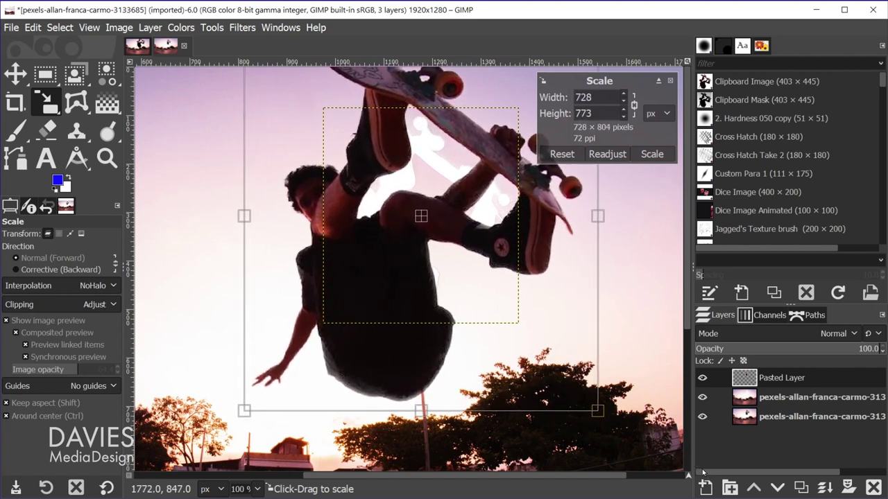
drag(684, 449, 684, 449)
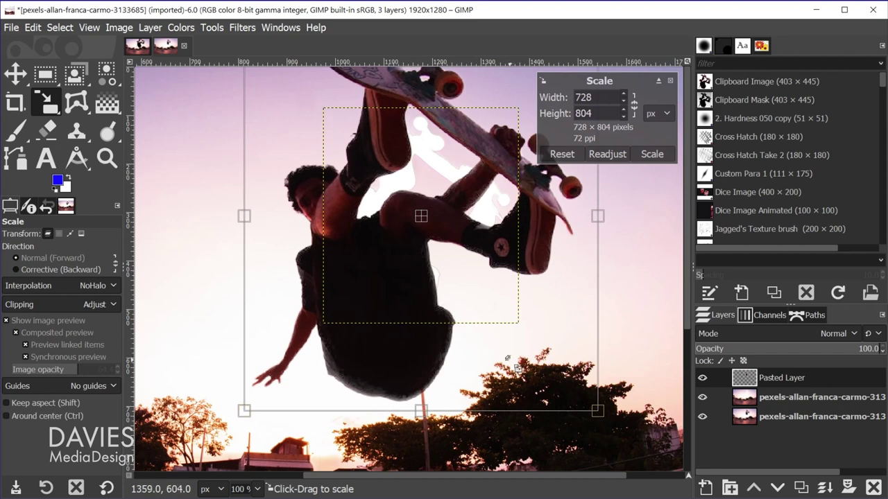
scroll(582, 388, down, 3)
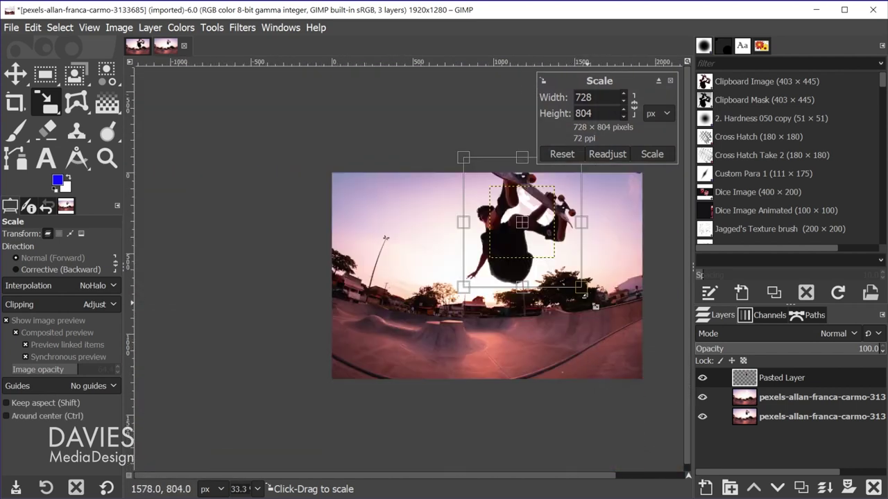
drag(592, 297, 637, 315)
mouse_move(532, 233)
mouse_down()
mouse_move(561, 245)
mouse_move(532, 246)
mouse_move(539, 234)
mouse_move(562, 226)
mouse_move(543, 228)
mouse_up()
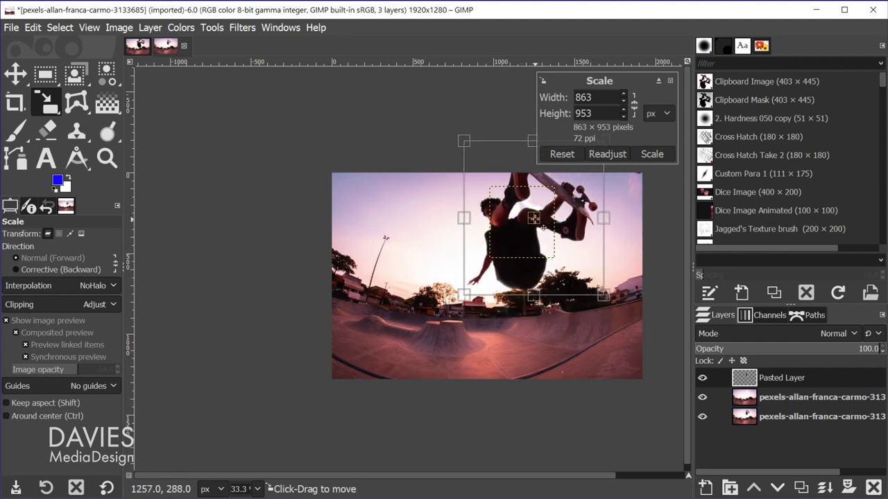
click(652, 154)
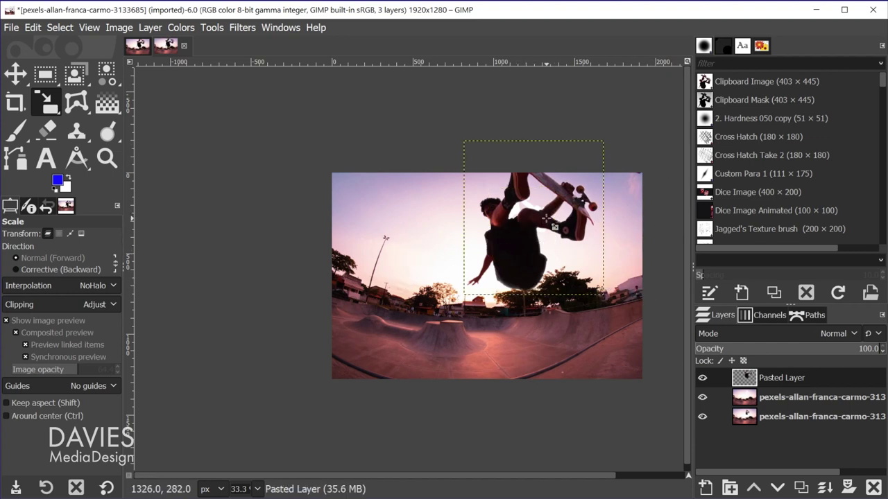
On the photo copy layer, choose the Healing tool with size 64 and Alignment None.
ctrl+scroll(548, 220, up, 2)
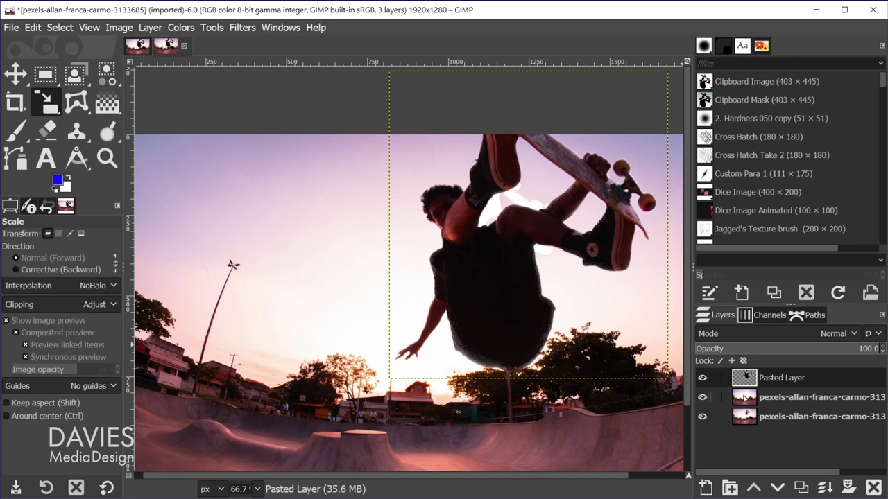
click(746, 399)
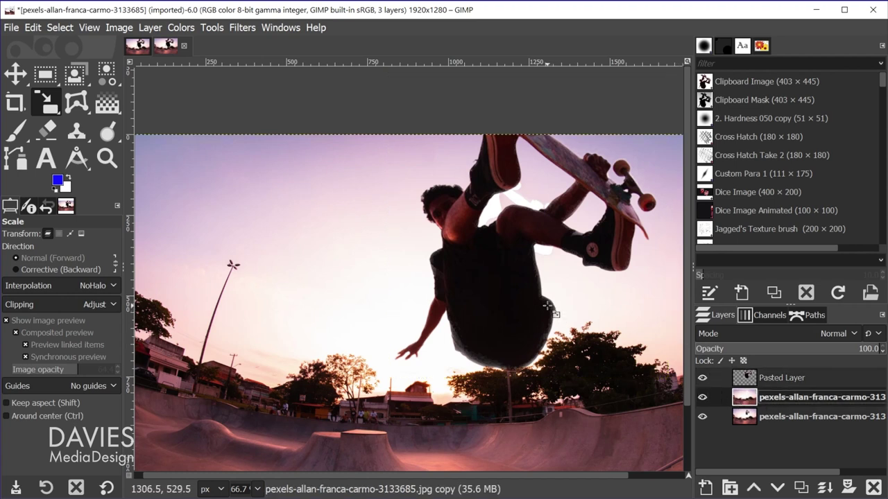
key(h)
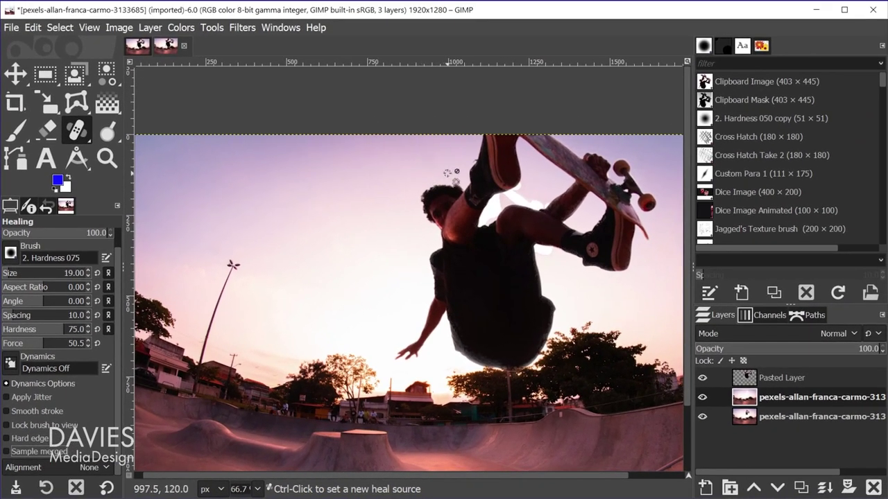
key(bracketright)
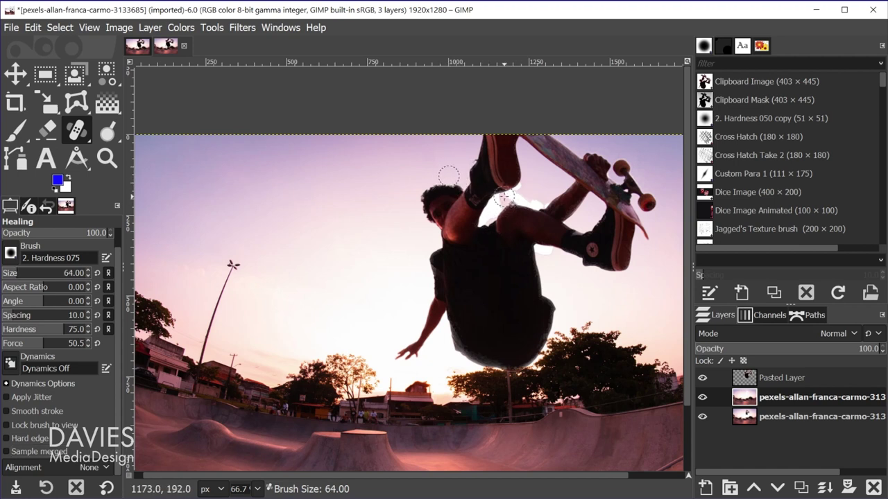
click(95, 469)
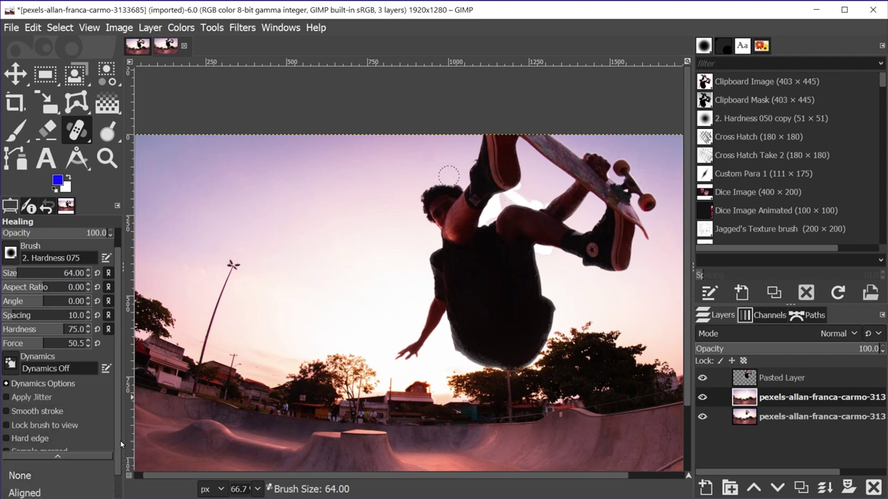
click(93, 476)
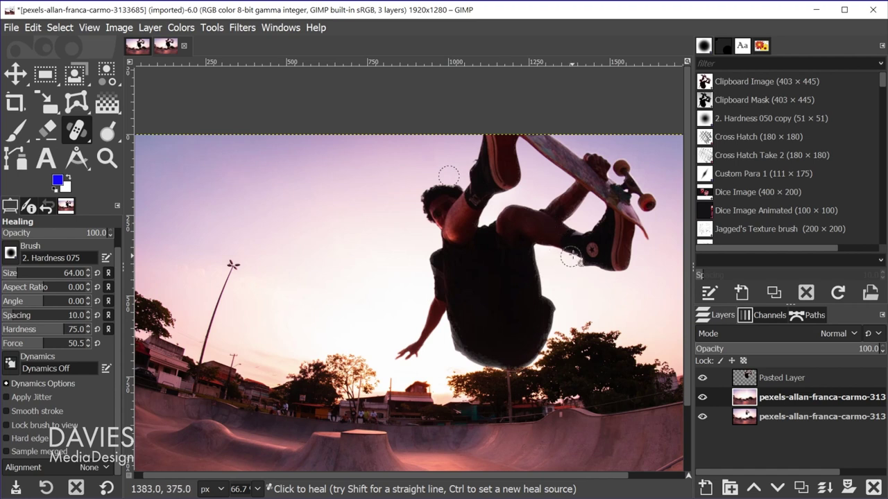
Set the heal source on the sky beside the skater and zoom to 400%.
key(ctrl)
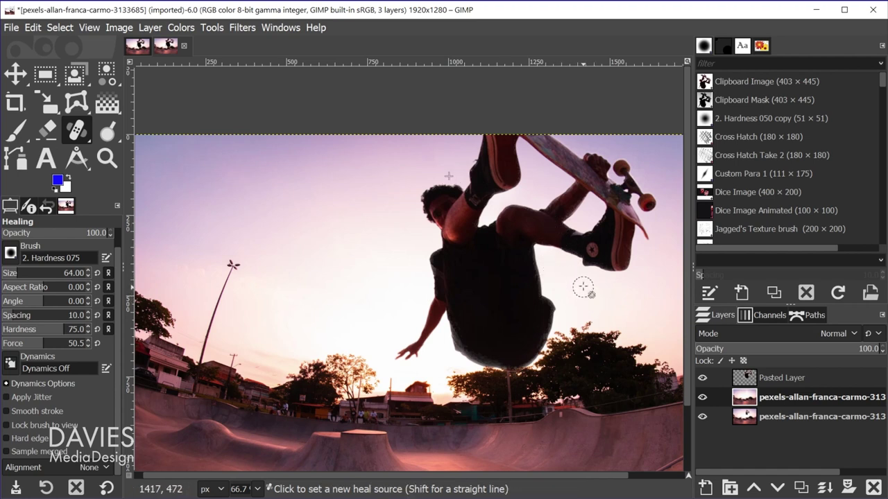
ctrl+click(587, 286)
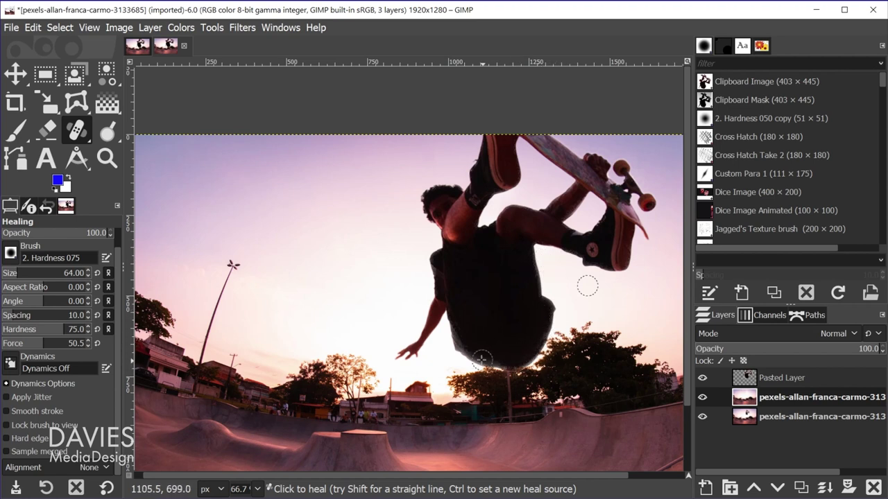
scroll(499, 371, up, 5)
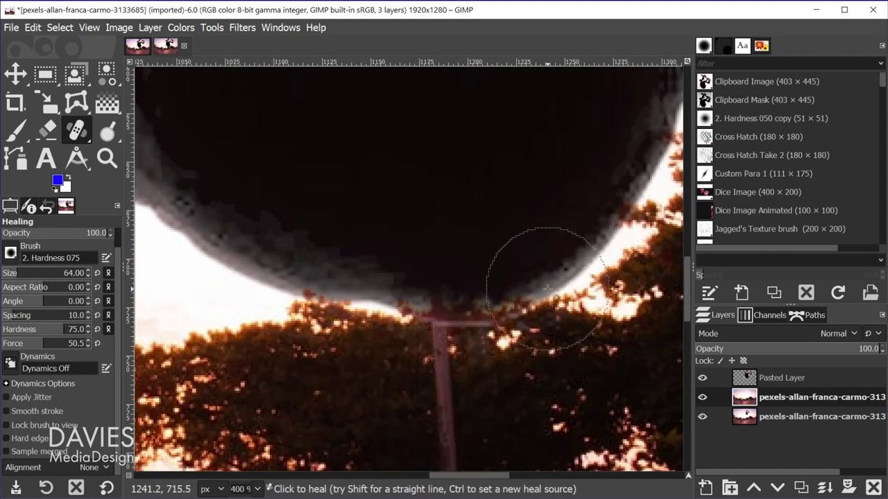
On the Pasted Layer, switch to the Clone tool with brush size 20.
click(746, 377)
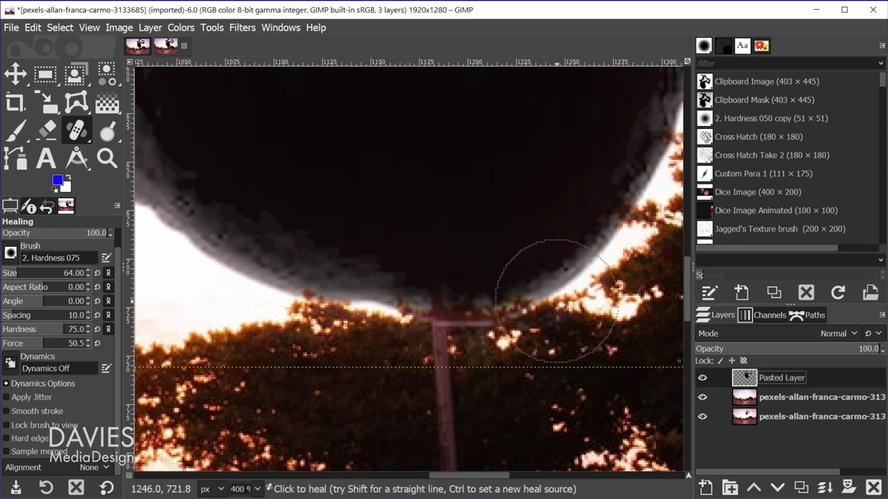
key(c)
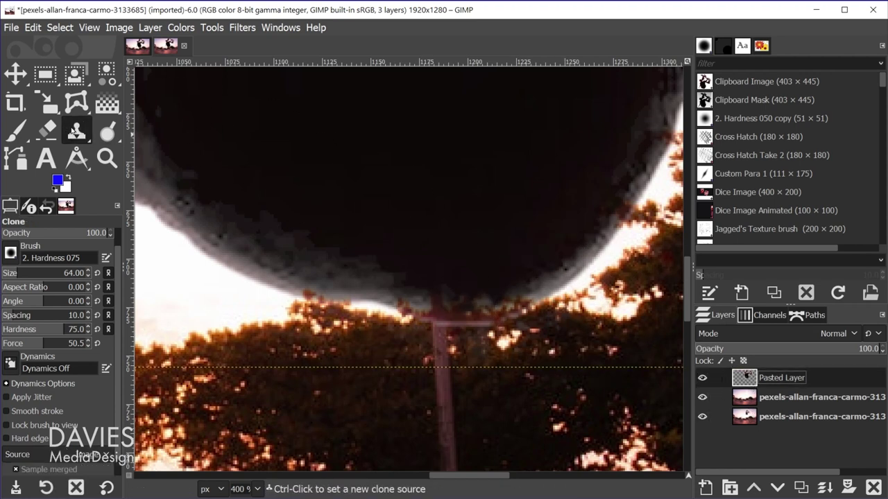
click(74, 132)
click(123, 141)
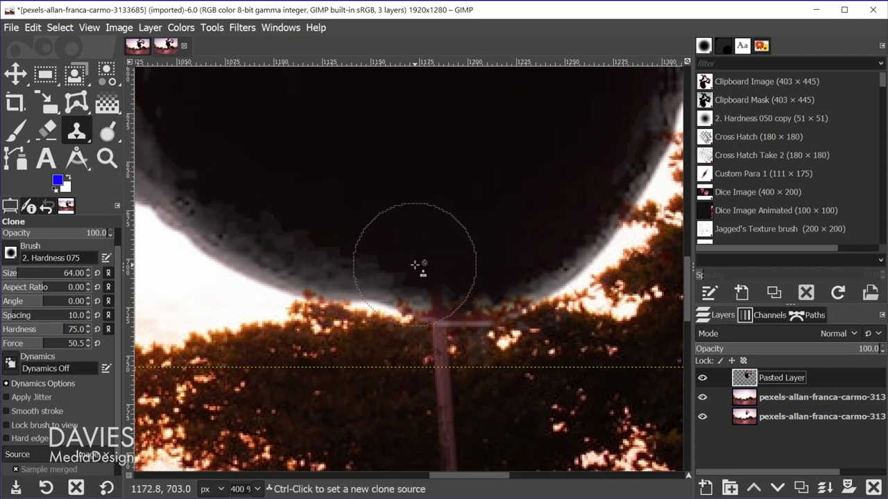
key(bracketleft)
key(bracketleft)
key(bracketleft)
key(bracketleft)
key(bracketleft)
key(bracketleft)
key(bracketleft)
key(bracketleft)
key(bracketleft)
key(bracketleft)
key(bracketleft)
key(bracketleft)
key(bracketleft)
key(bracketleft)
key(bracketleft)
key(bracketleft)
key(bracketleft)
key(bracketleft)
key(bracketleft)
key(bracketleft)
key(bracketleft)
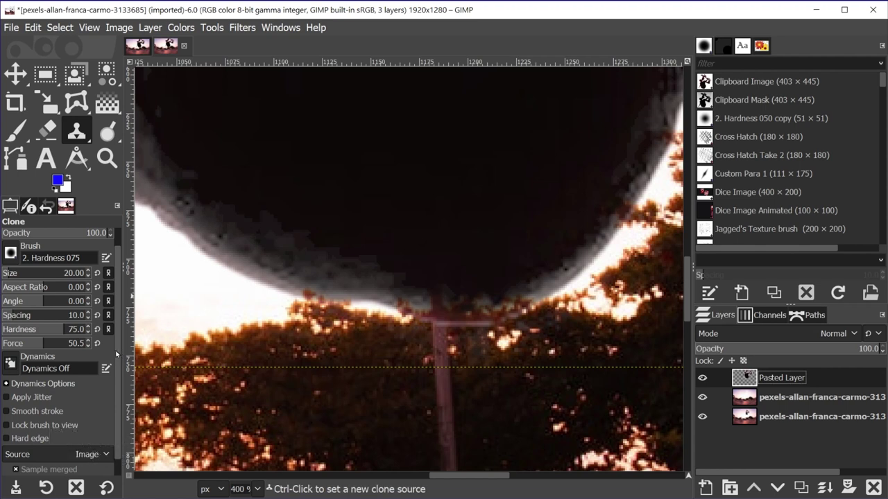
Sample the skater's dark body and clone it over the bright lower edge.
scroll(116, 366, down, 1)
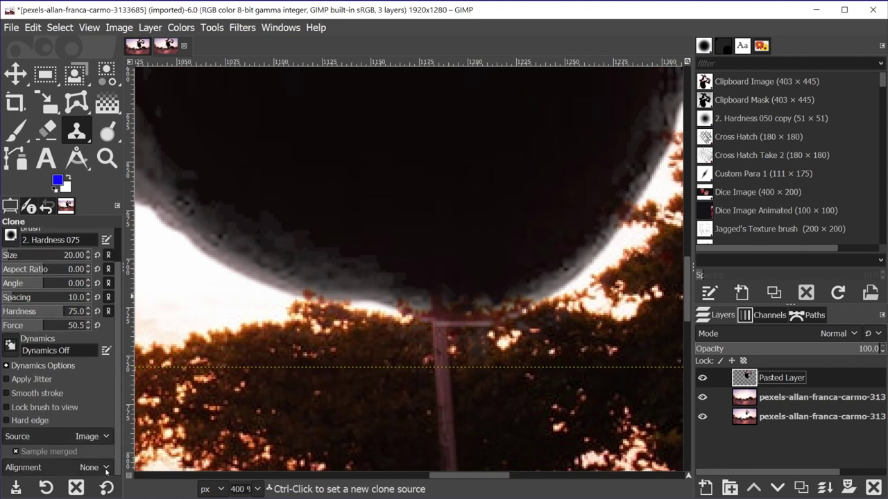
scroll(118, 456, up, 2)
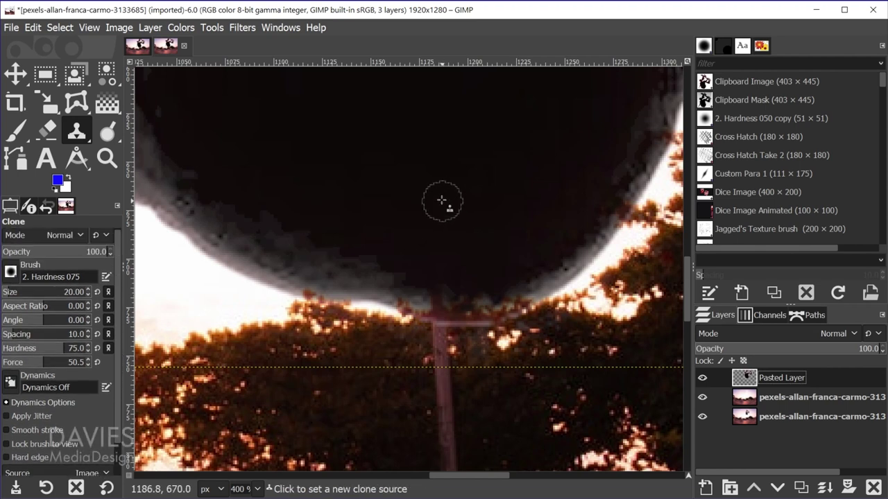
ctrl+click(450, 227)
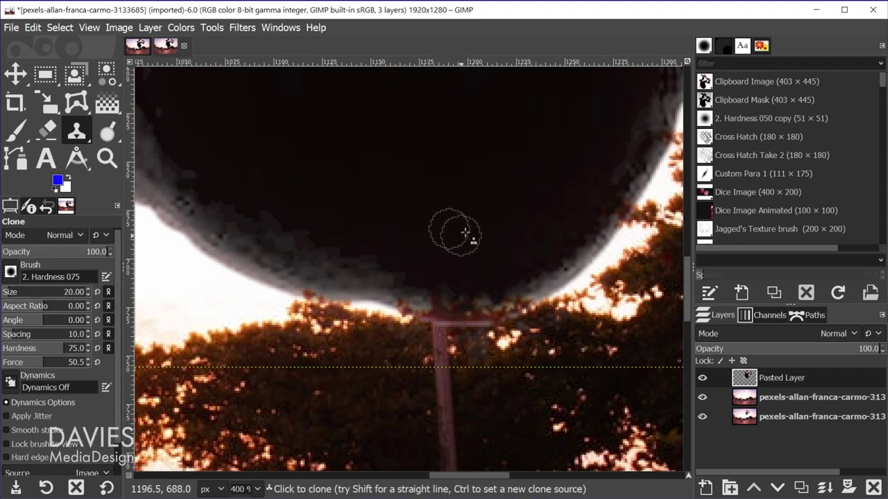
ctrl+scroll(476, 254, down, 2)
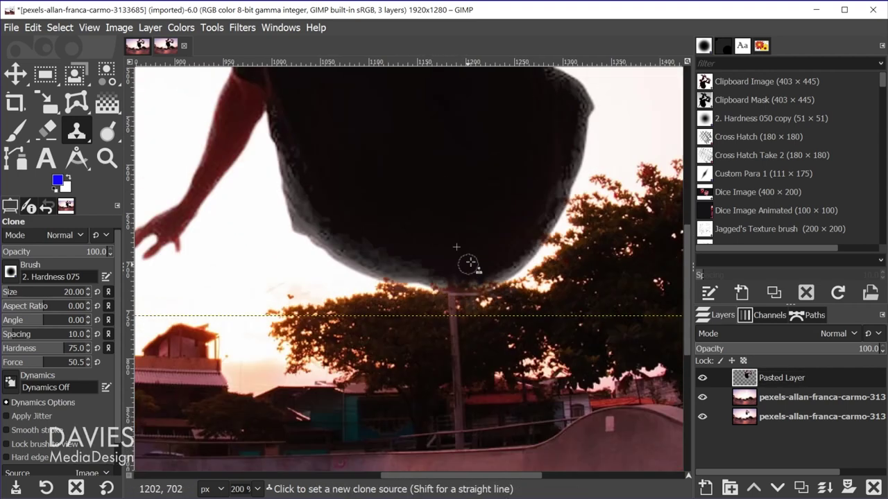
ctrl+scroll(478, 197, up, 3)
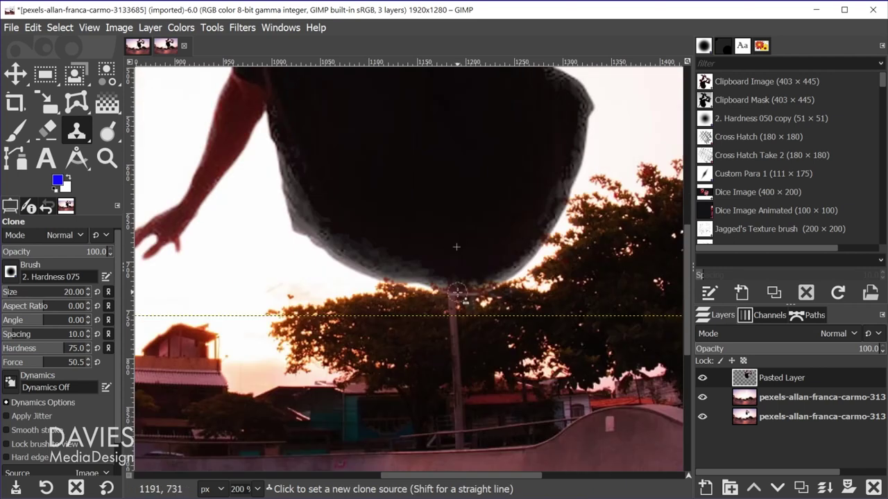
mouse_move(450, 283)
mouse_down()
mouse_move(403, 260)
mouse_move(456, 280)
mouse_move(507, 272)
mouse_move(478, 277)
mouse_move(408, 263)
mouse_move(470, 279)
mouse_move(515, 270)
mouse_move(440, 275)
mouse_up()
From a new dark source above, darken more of the bright edge and the body's side rim.
ctrl+click(494, 197)
mouse_move(519, 282)
mouse_down()
mouse_move(506, 273)
mouse_move(538, 267)
mouse_move(612, 185)
mouse_move(589, 212)
mouse_up()
scroll(488, 479, right, 3)
scroll(527, 292, up, 5)
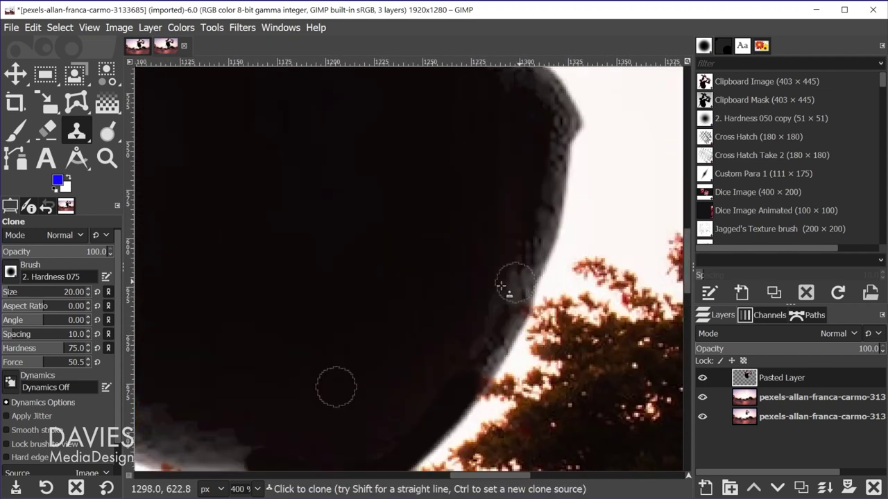
mouse_move(478, 369)
mouse_down()
mouse_move(521, 275)
mouse_move(480, 341)
mouse_move(539, 242)
mouse_move(541, 215)
mouse_up()
Cover the grey smoky fringe with dark tone, resampling near the smoke for the remaining patches.
scroll(517, 252, down, 3)
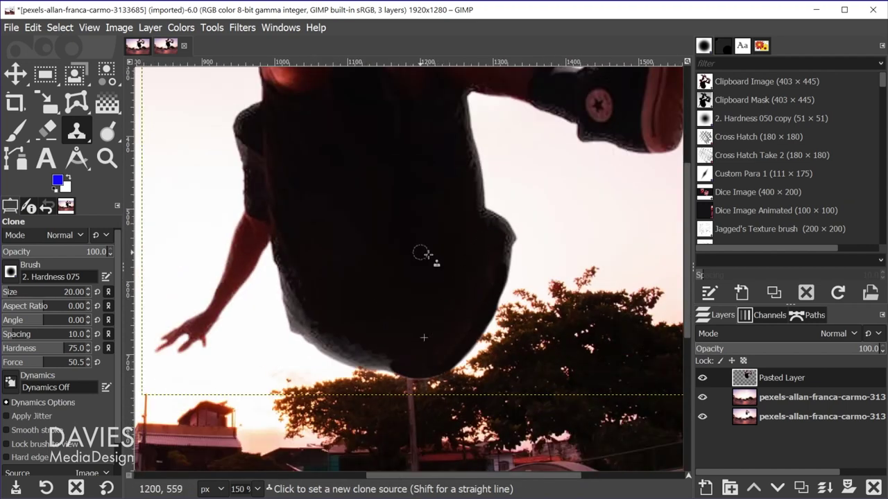
scroll(328, 406, up, 4)
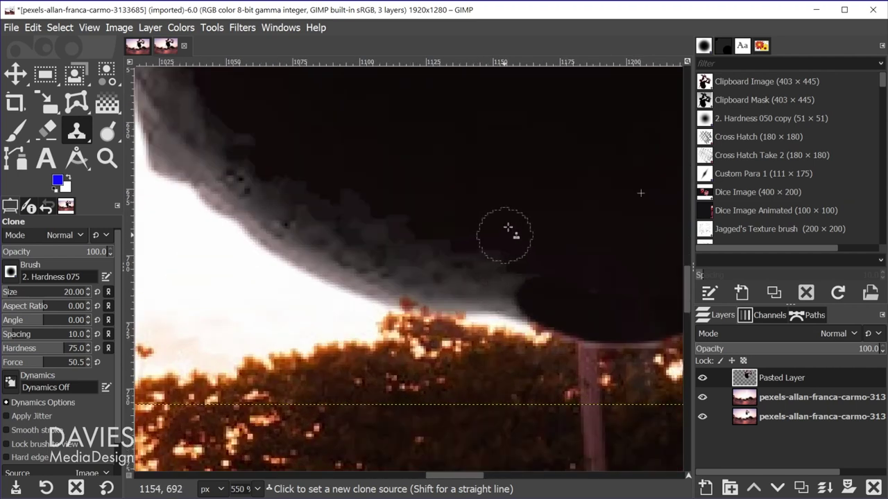
mouse_move(451, 257)
mouse_down()
mouse_move(528, 287)
mouse_move(397, 292)
mouse_move(501, 294)
mouse_move(543, 308)
mouse_move(377, 234)
mouse_move(385, 217)
mouse_move(406, 258)
mouse_move(304, 245)
mouse_move(387, 282)
mouse_move(293, 243)
mouse_move(297, 199)
mouse_up()
scroll(307, 229, down, 1)
scroll(604, 230, left, 5)
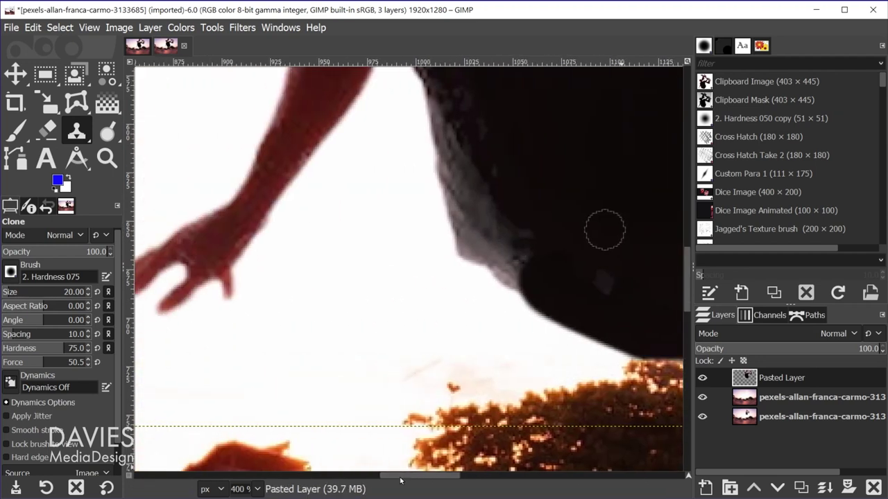
scroll(531, 182, up, 2)
ctrl+click(518, 198)
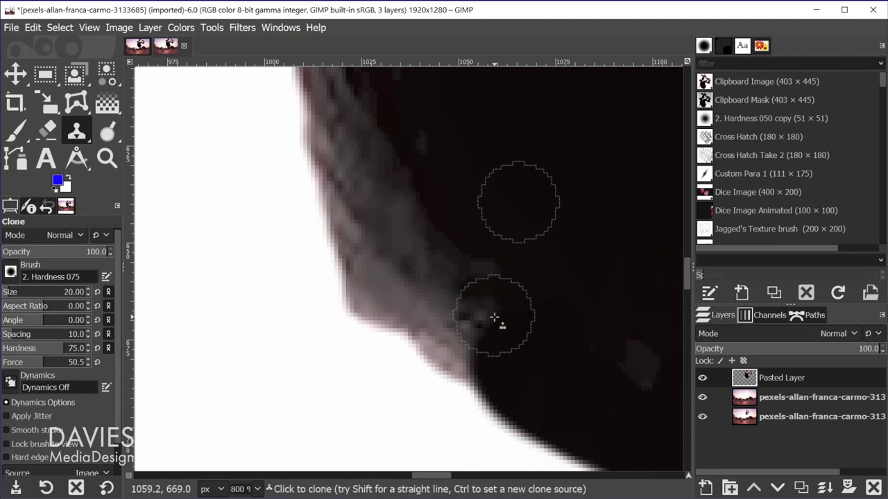
mouse_move(495, 324)
mouse_down()
mouse_move(442, 298)
mouse_move(474, 268)
mouse_move(420, 242)
mouse_move(419, 265)
mouse_move(444, 330)
mouse_move(482, 358)
mouse_move(380, 165)
mouse_move(365, 199)
mouse_move(372, 265)
mouse_move(392, 298)
mouse_move(433, 228)
mouse_up()
scroll(399, 243, up, 3)
mouse_move(366, 257)
mouse_down()
mouse_move(321, 130)
mouse_move(336, 224)
mouse_move(368, 338)
mouse_up()
scroll(368, 339, down, 8)
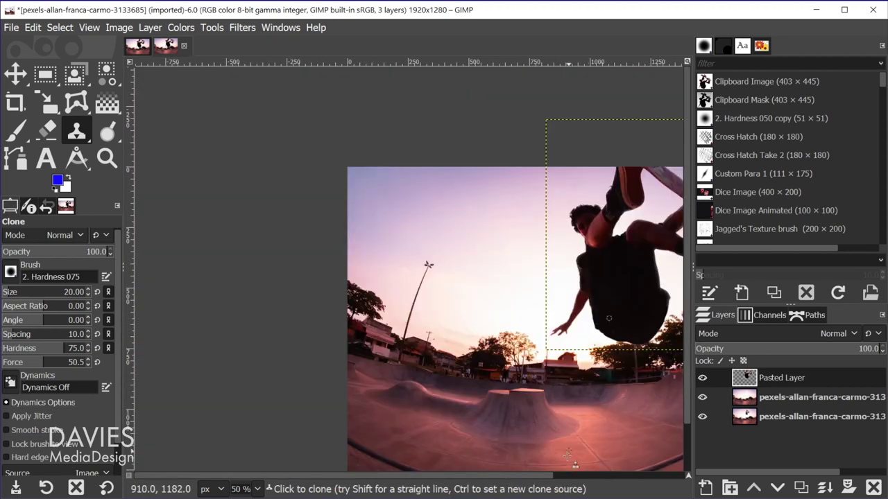
drag(542, 480, 513, 480)
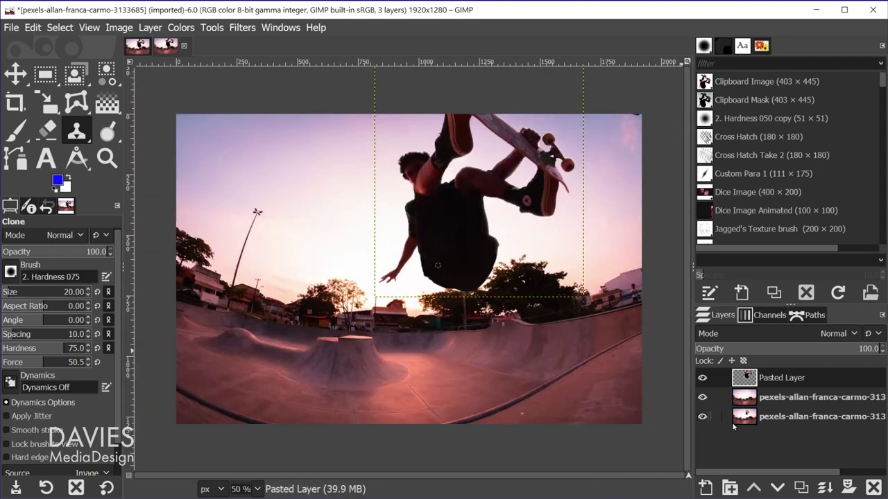
click(749, 418)
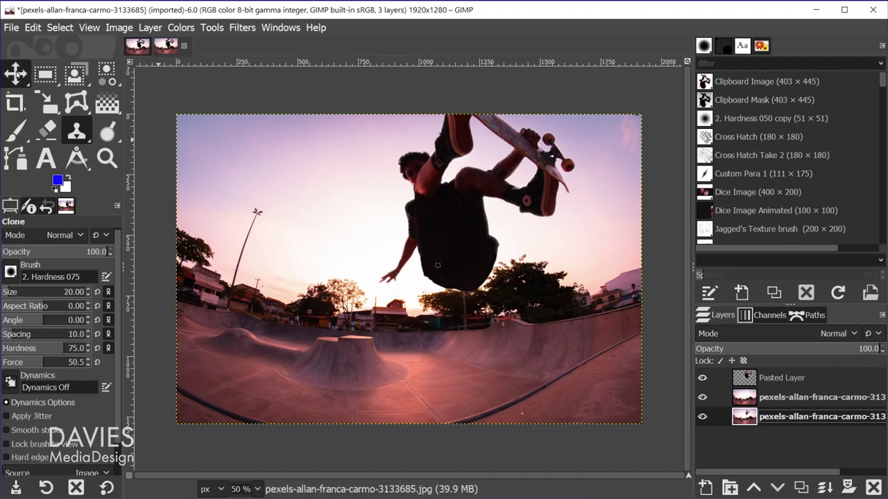
click(15, 73)
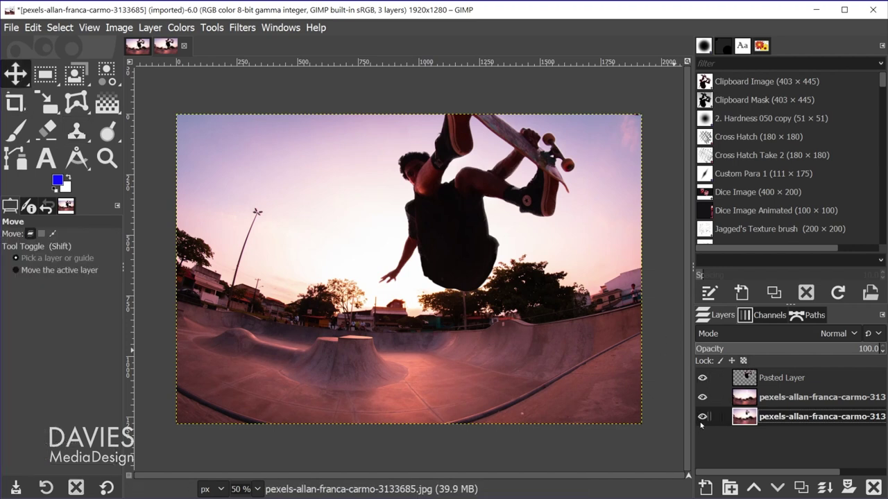
shift+click(702, 416)
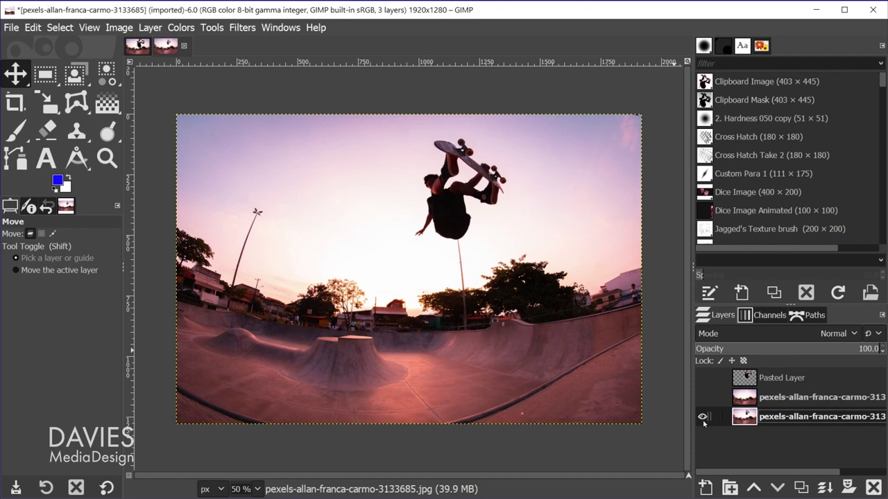
shift+click(702, 417)
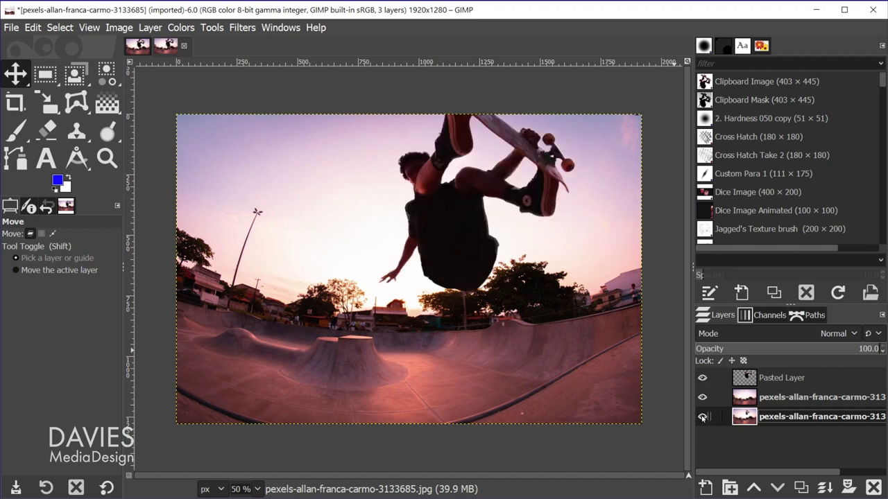